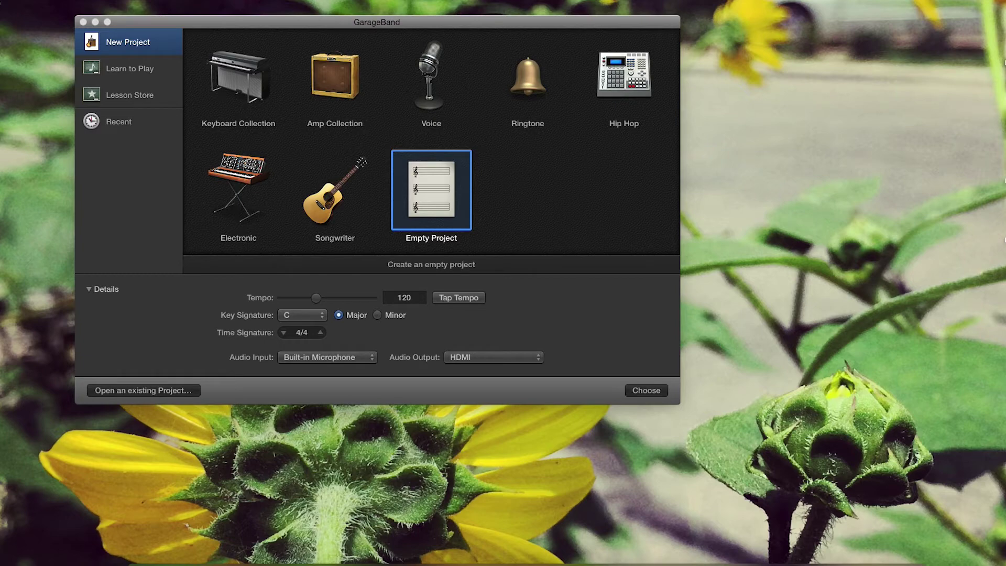
Find GarageBand with a Spotlight search for 'garag' and launch it.
key("super+space")
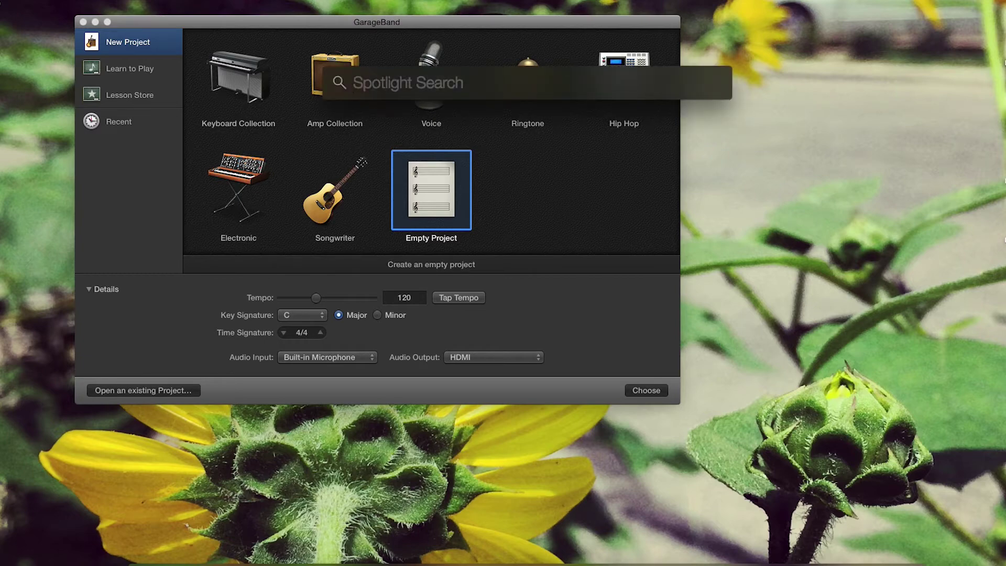
type("garag")
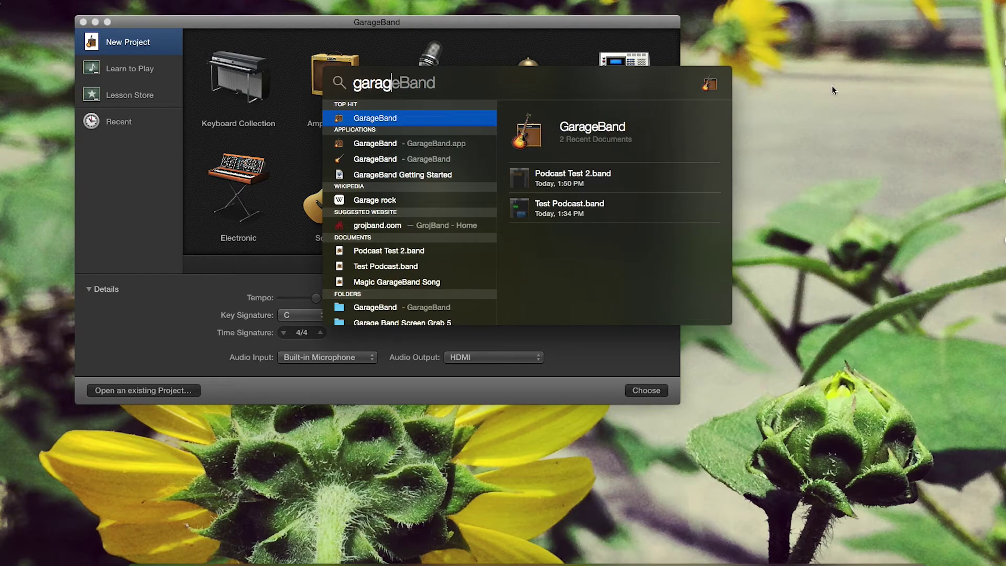
key("Return")
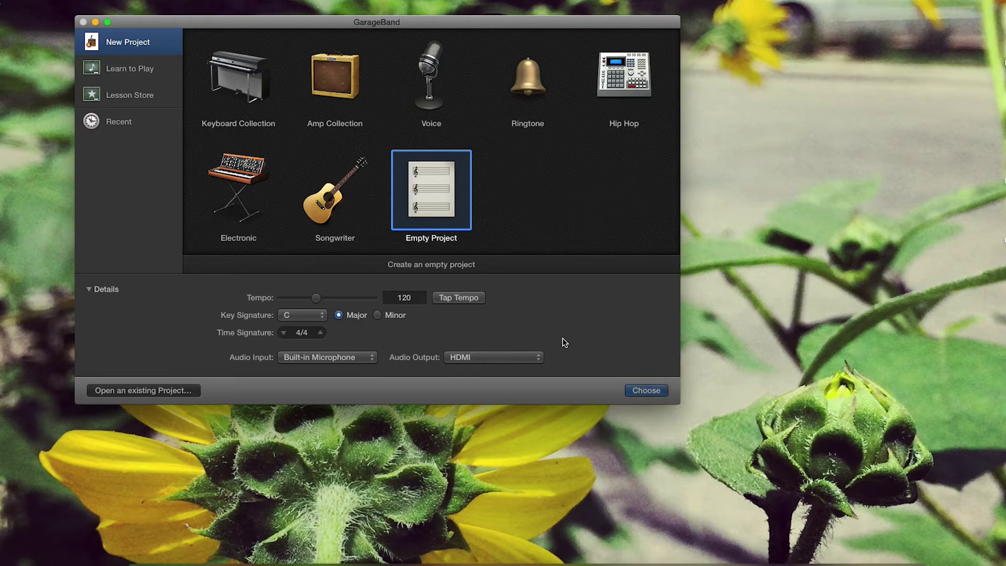
Create the empty project and add a microphone audio track, Audio 1, on Input 1.
left_click(646, 391)
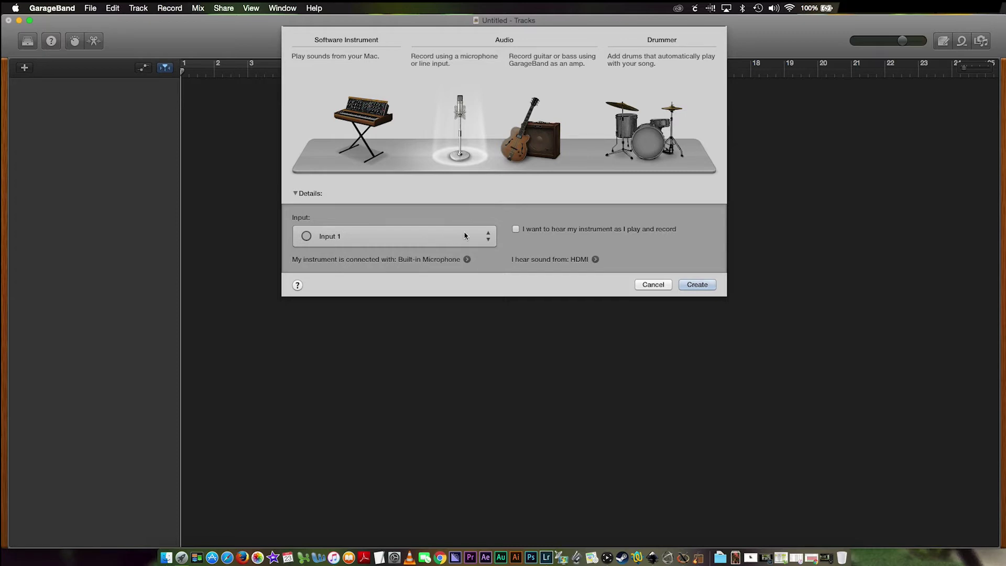
left_click(698, 285)
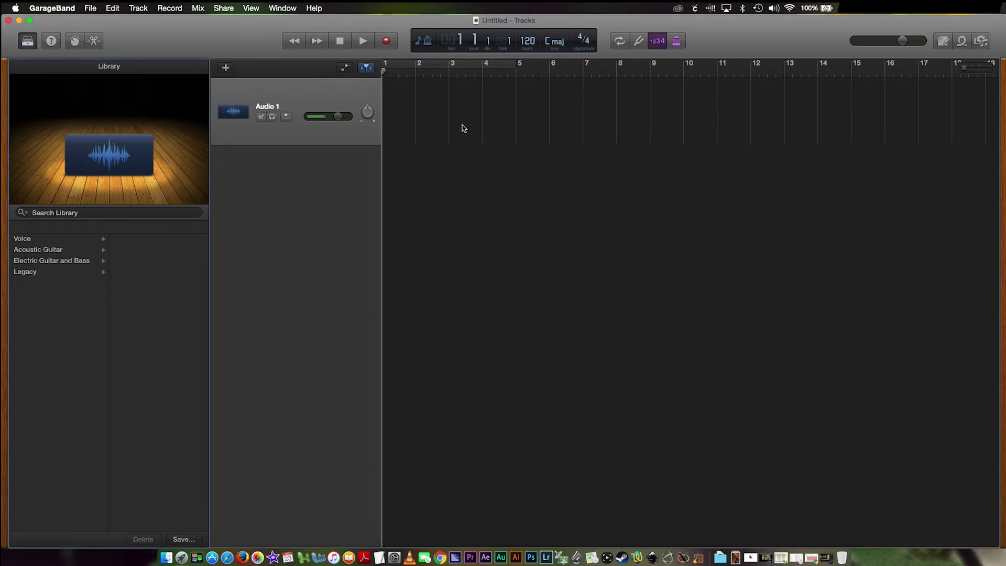
Switch the LCD to Time display, disable the 1234 count-in, and briefly show Quick Help.
left_click(426, 45)
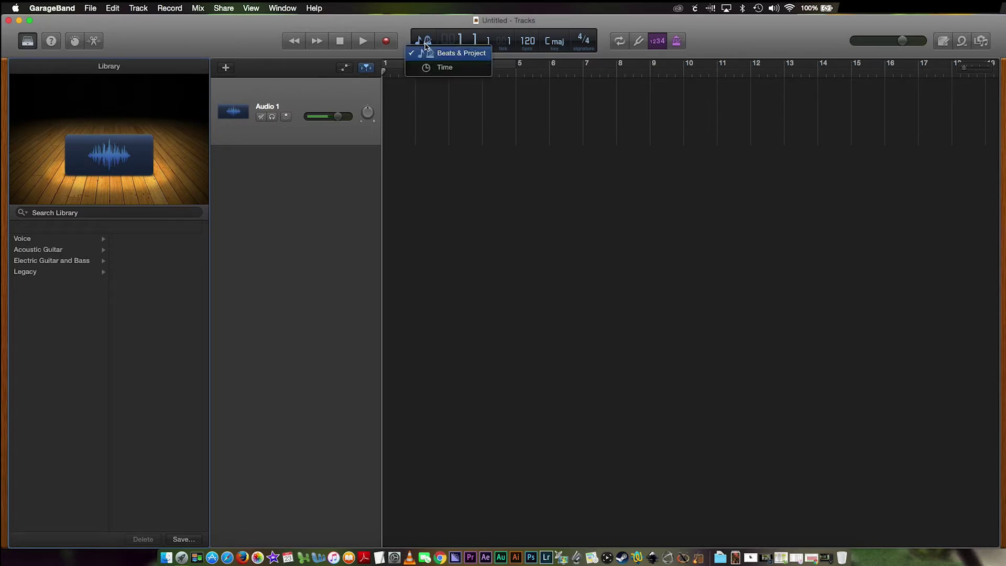
left_click(431, 68)
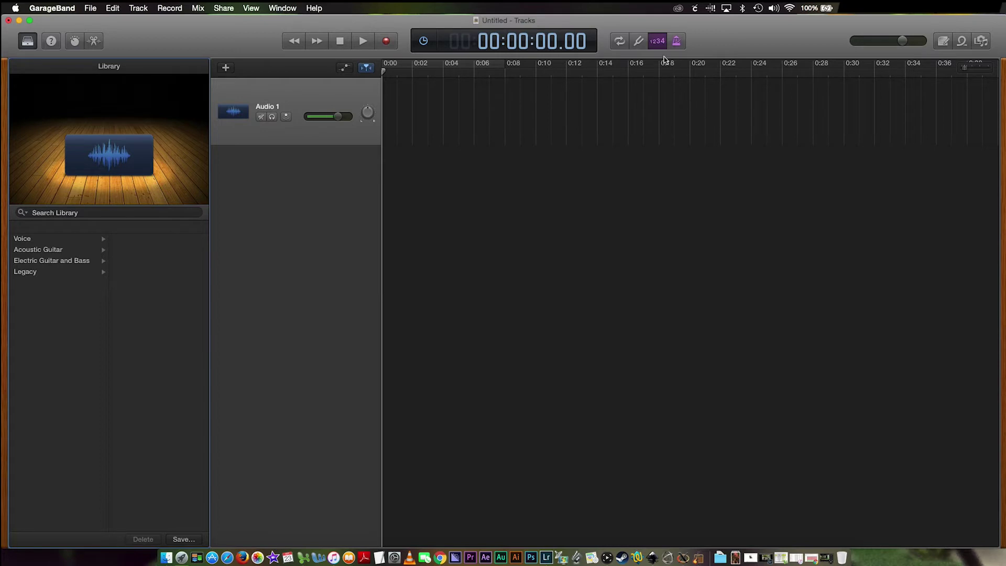
left_click(658, 45)
left_click(51, 42)
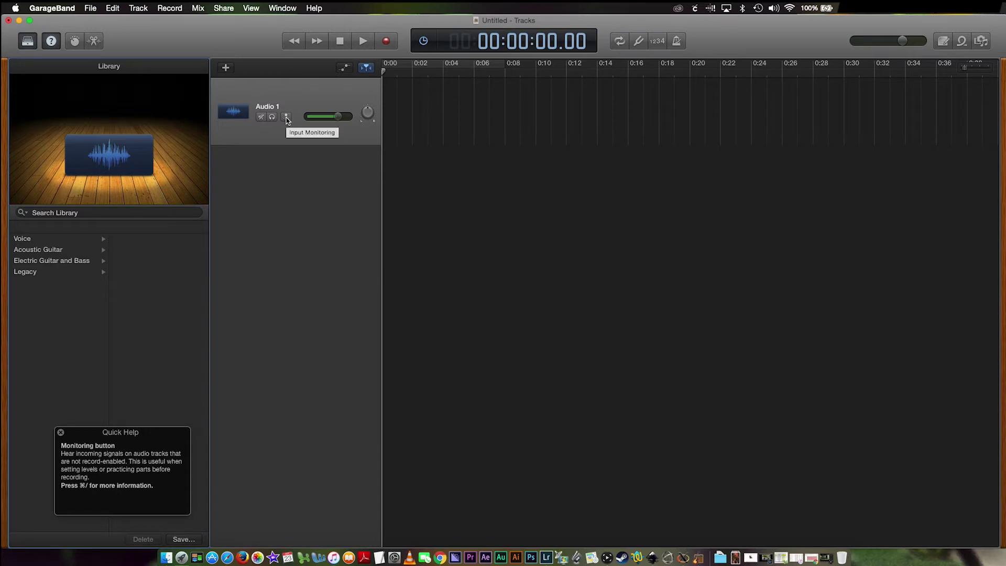
left_click(53, 45)
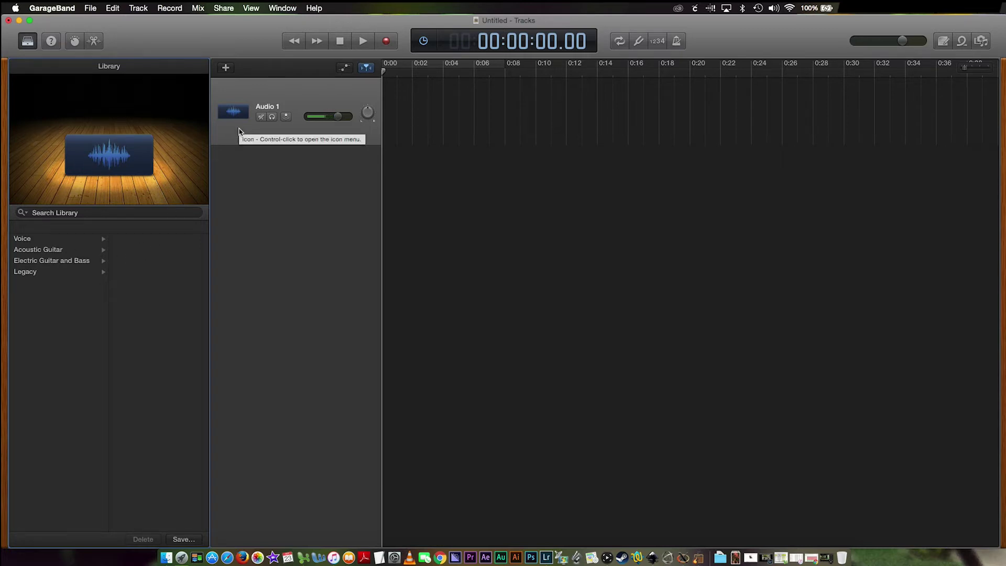
Browse the Acoustic Guitar and Electric Guitar and Bass presets, then show the Voice presets.
left_click(56, 252)
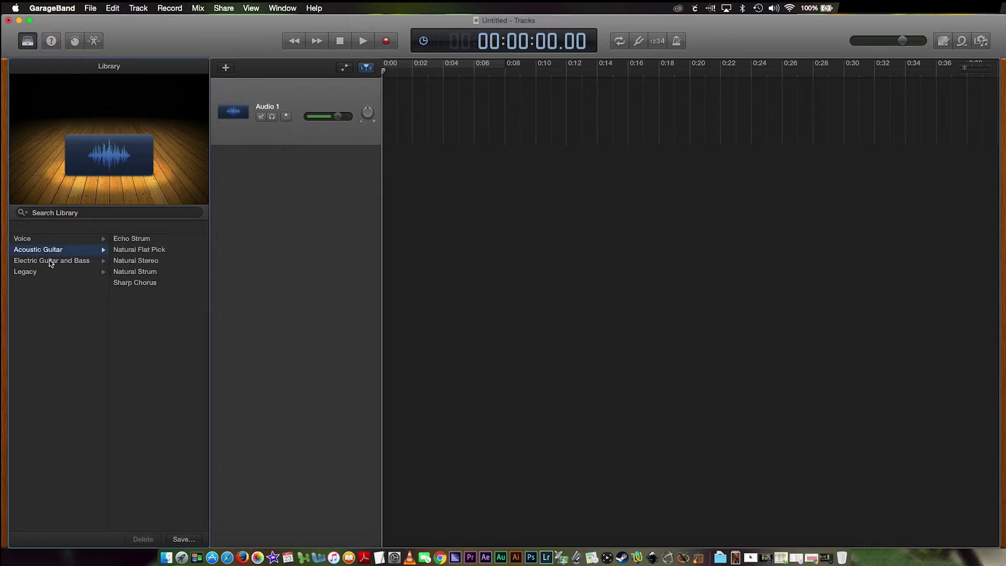
left_click(50, 262)
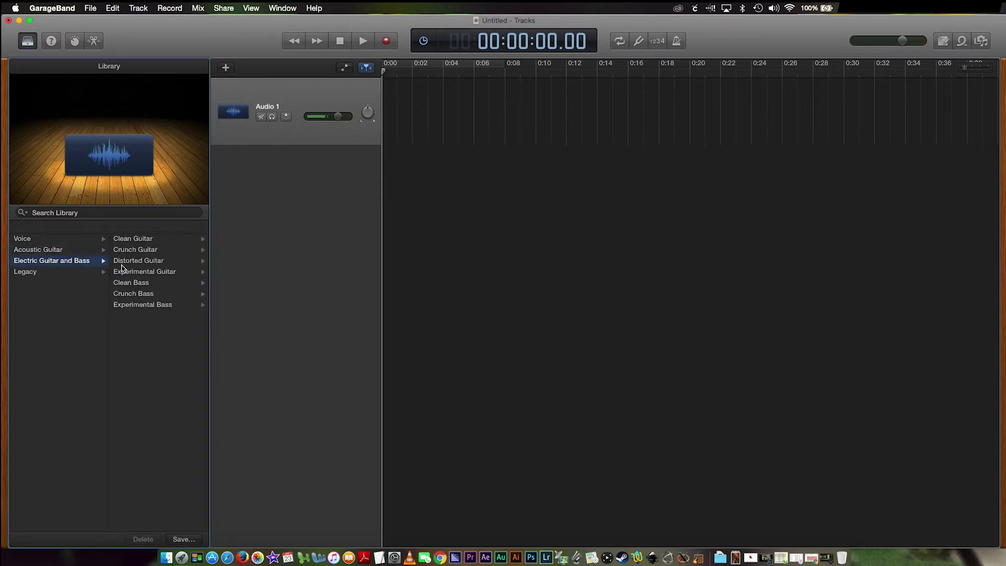
left_click(29, 242)
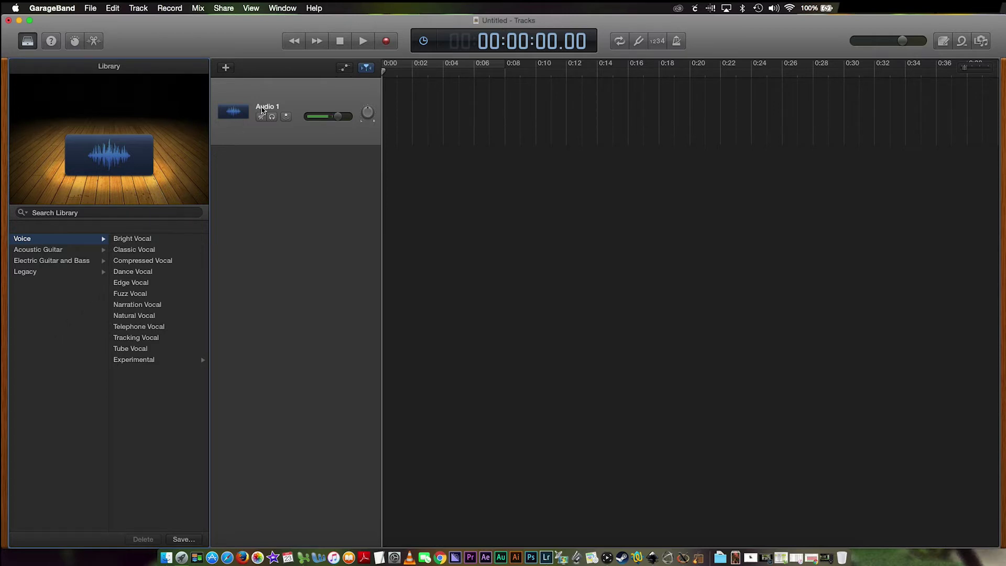
Hide the Library and rename the Audio 1 track to 'Podcast Voice'.
left_click(28, 42)
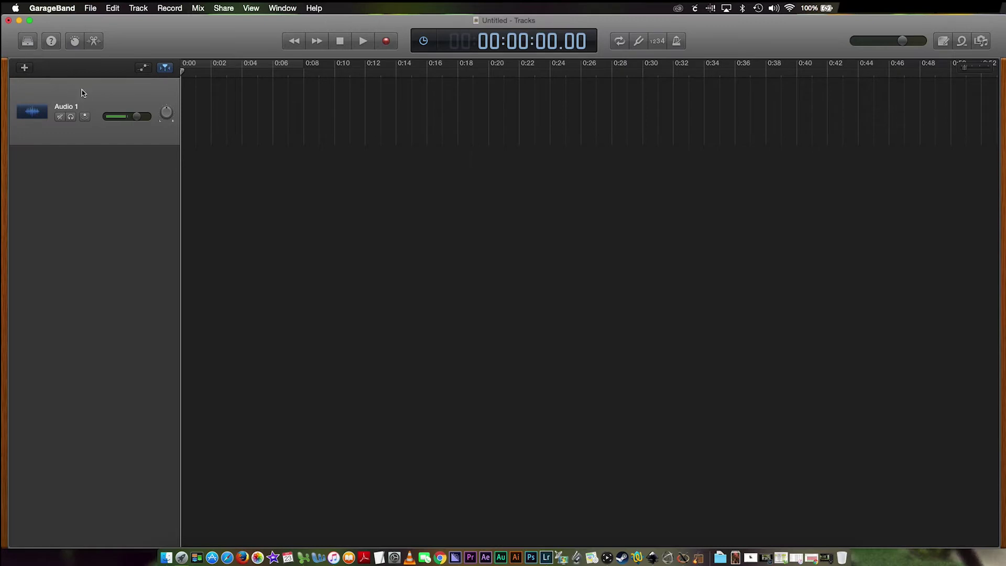
double_click(69, 107)
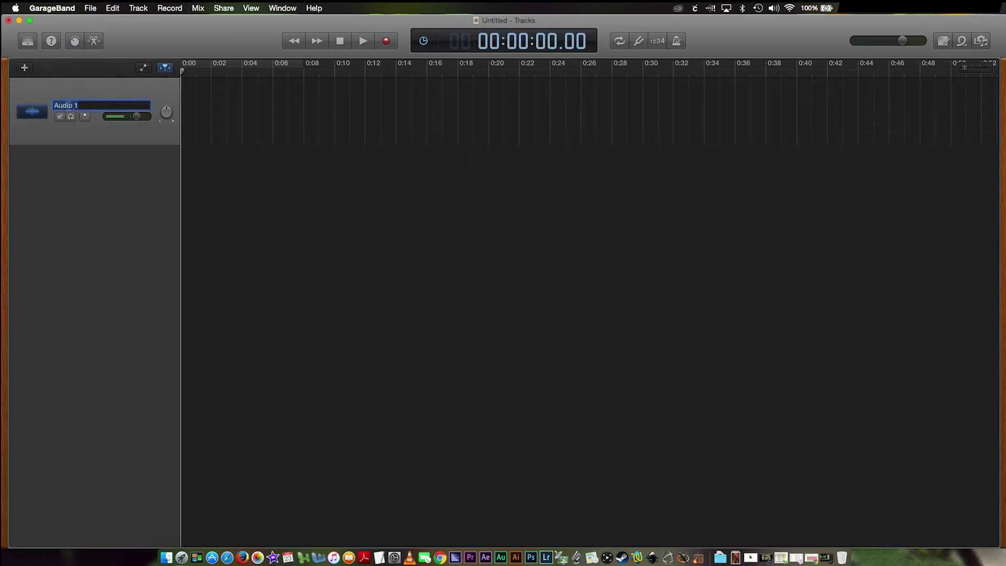
type("Podcast Voice")
key("Return")
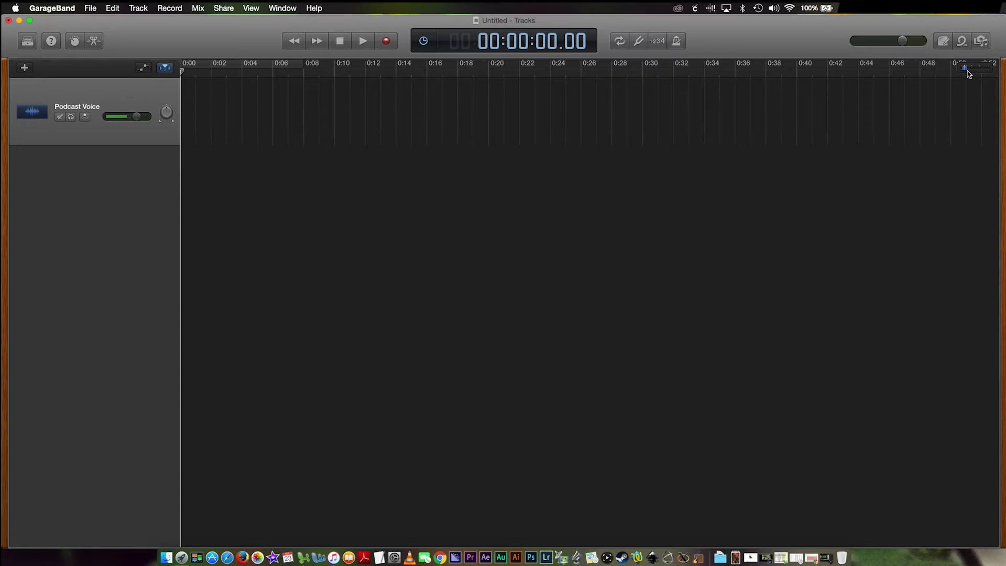
Zoom the timeline out to a full minute and show the track's Record Enable button.
left_click_drag(968, 74, 962, 73)
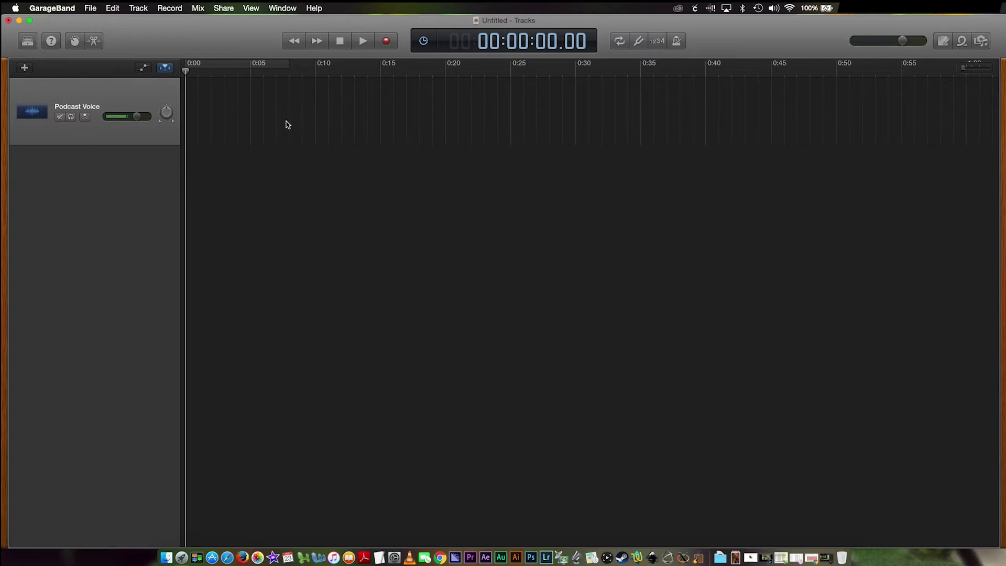
right_click(131, 99)
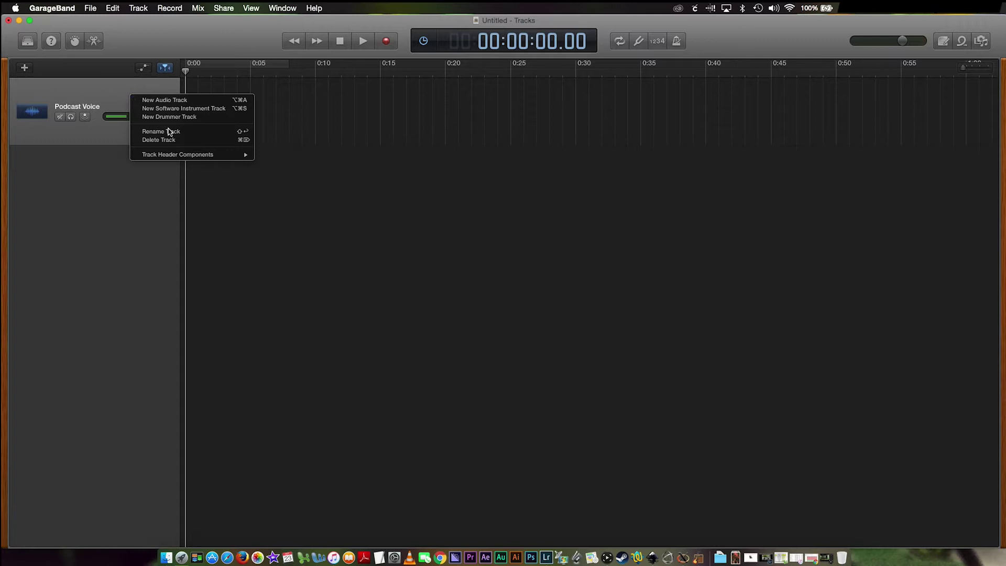
mouse_move(199, 154)
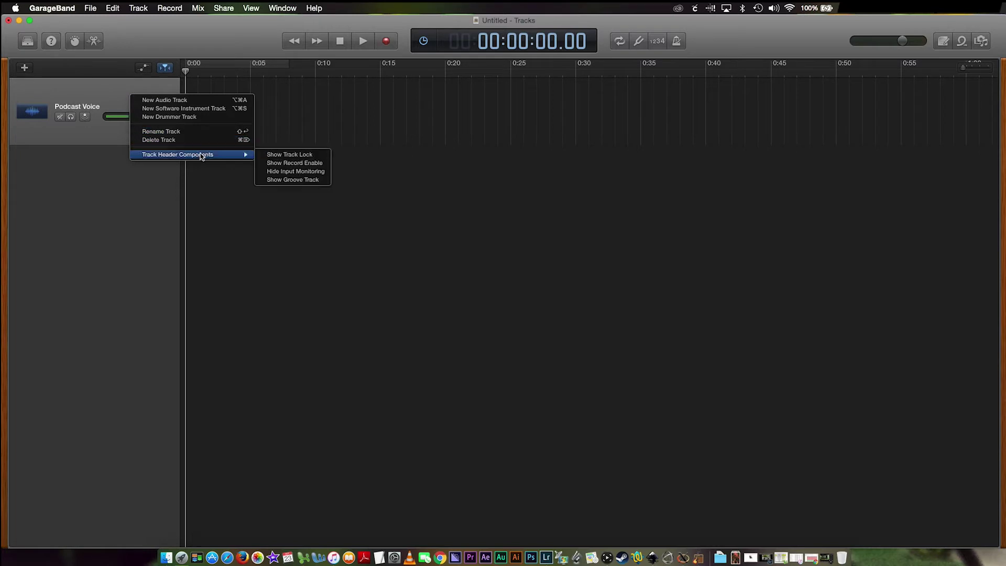
left_click(272, 164)
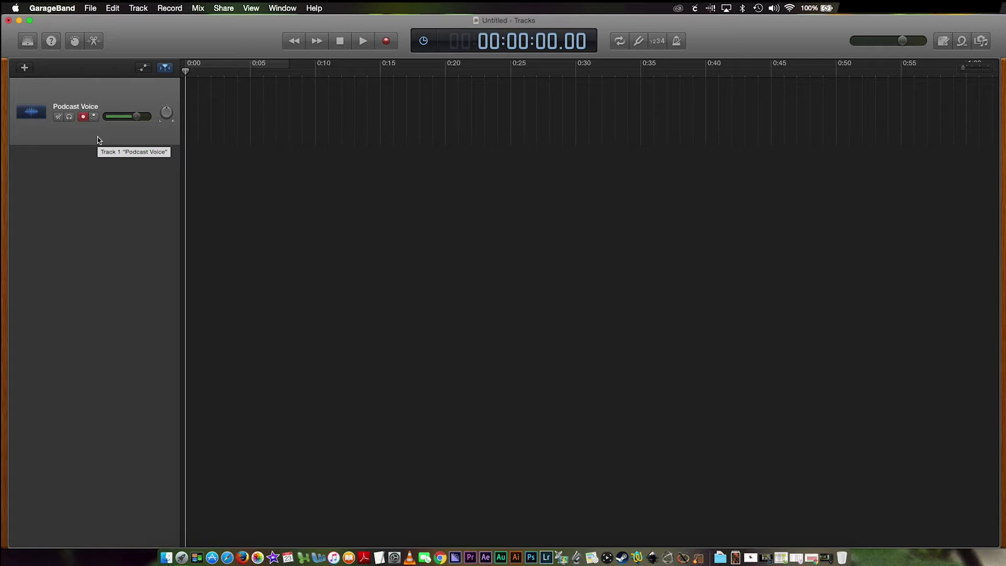
Show Podcast Voice's Smart Controls, check the Master view, and open its Recording Settings.
left_click(75, 42)
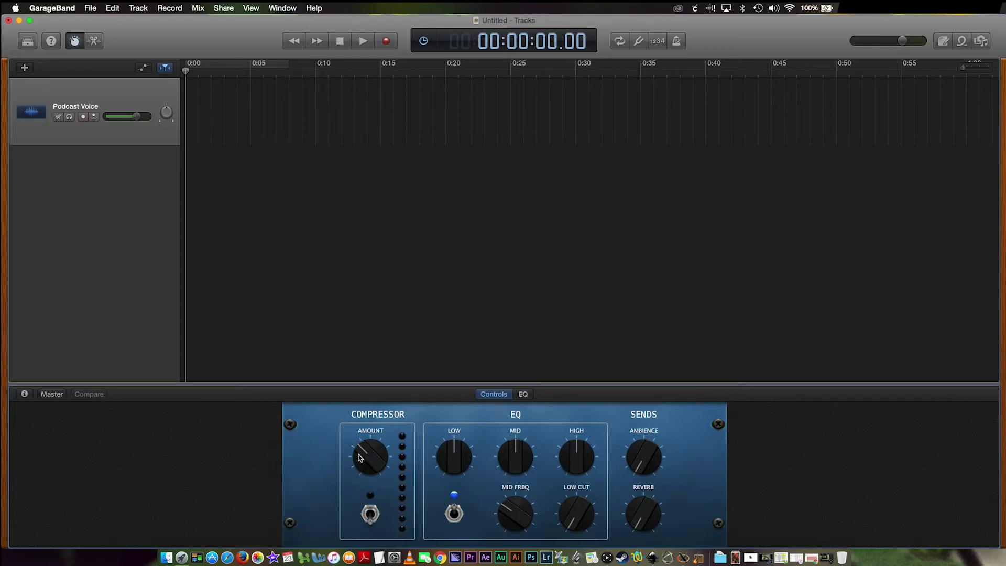
left_click(52, 395)
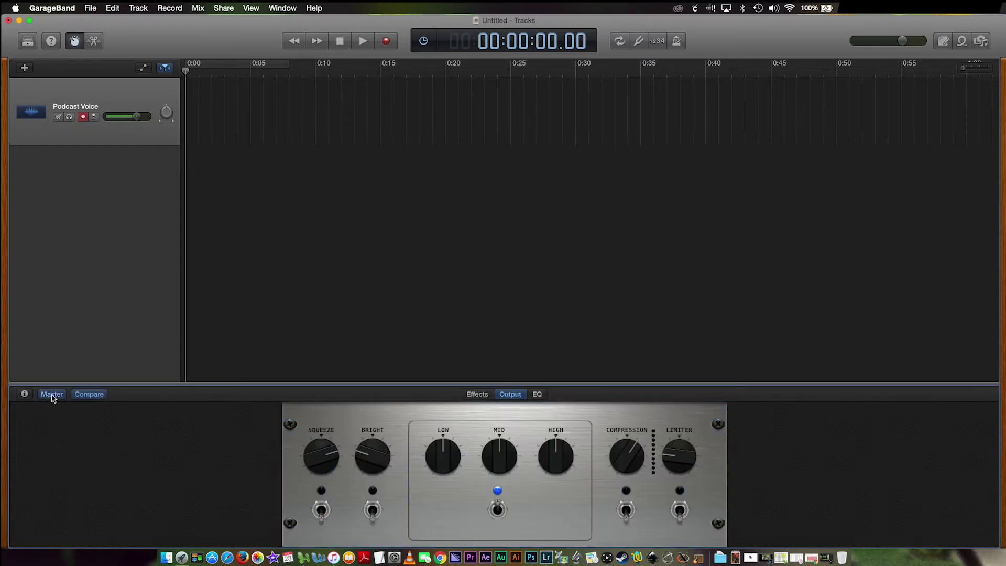
left_click(53, 396)
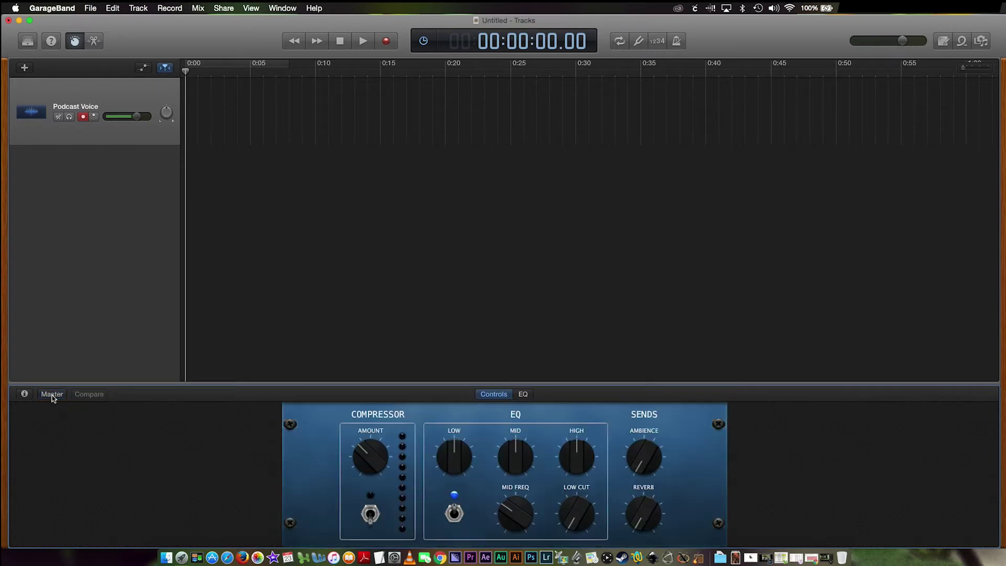
left_click(24, 395)
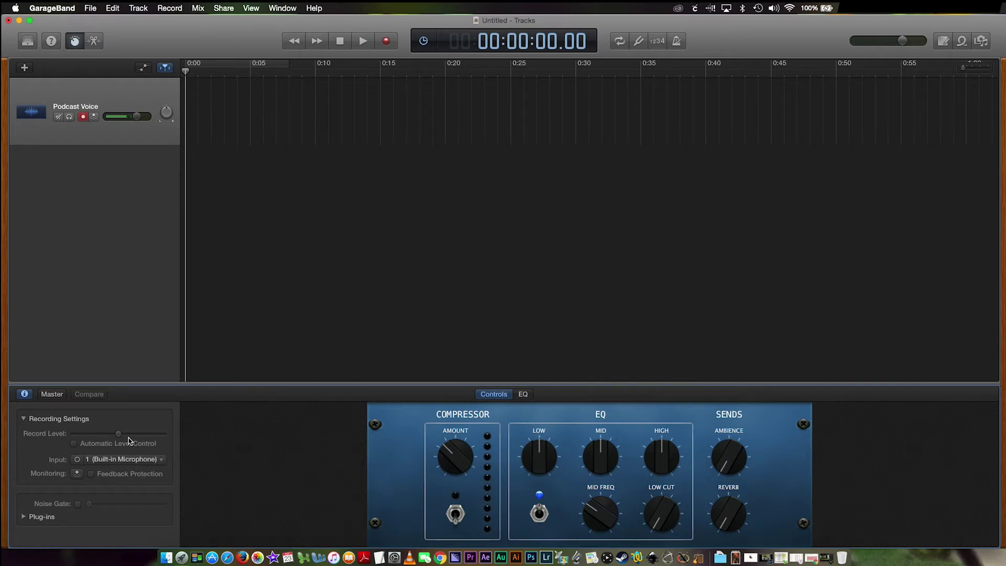
left_click(23, 517)
scroll(47, 469, "down", 3)
scroll(46, 469, "down", 2)
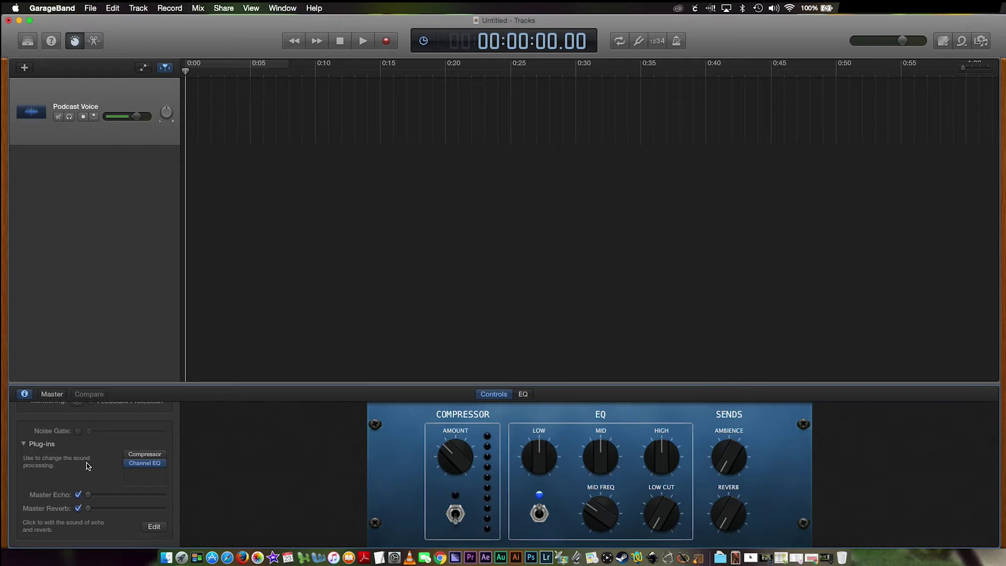
left_click(129, 454)
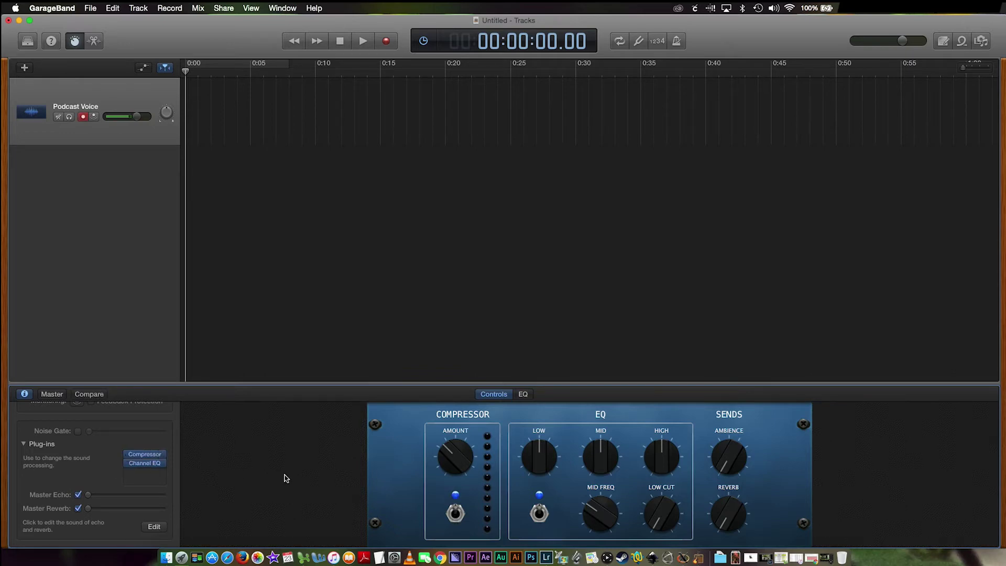
left_click(455, 516)
left_click(455, 516)
left_click(456, 515)
left_click(551, 516)
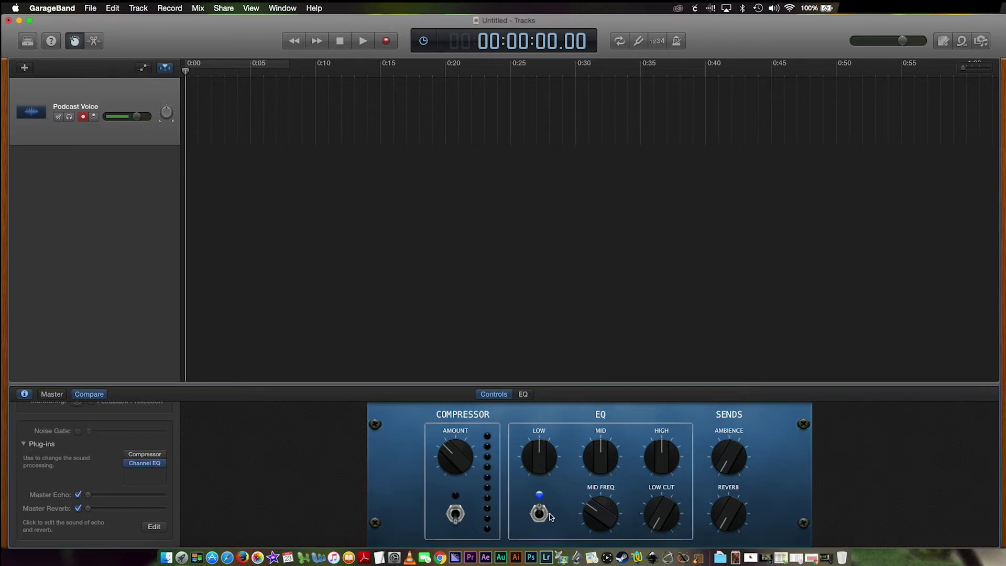
left_click(145, 455)
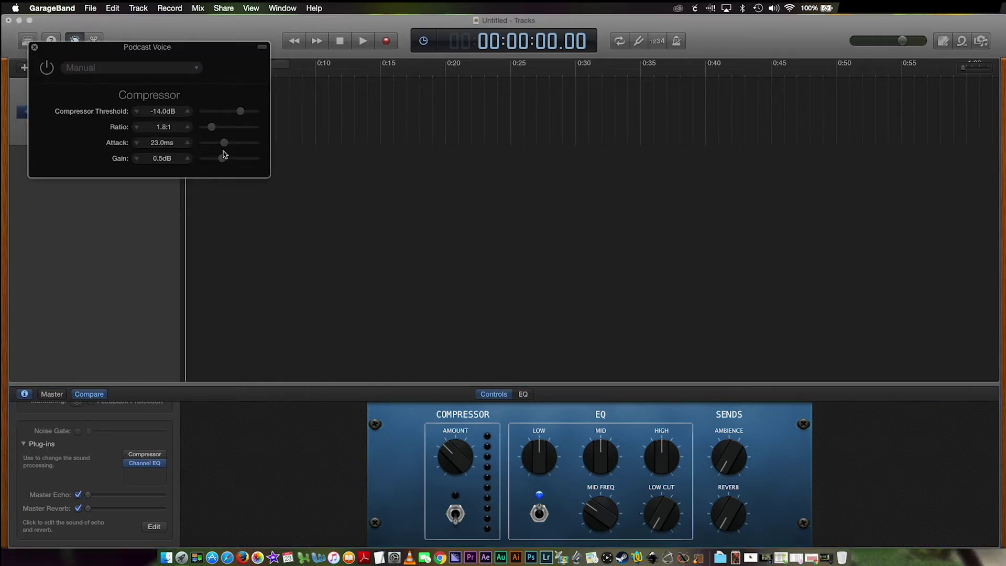
left_click(183, 70)
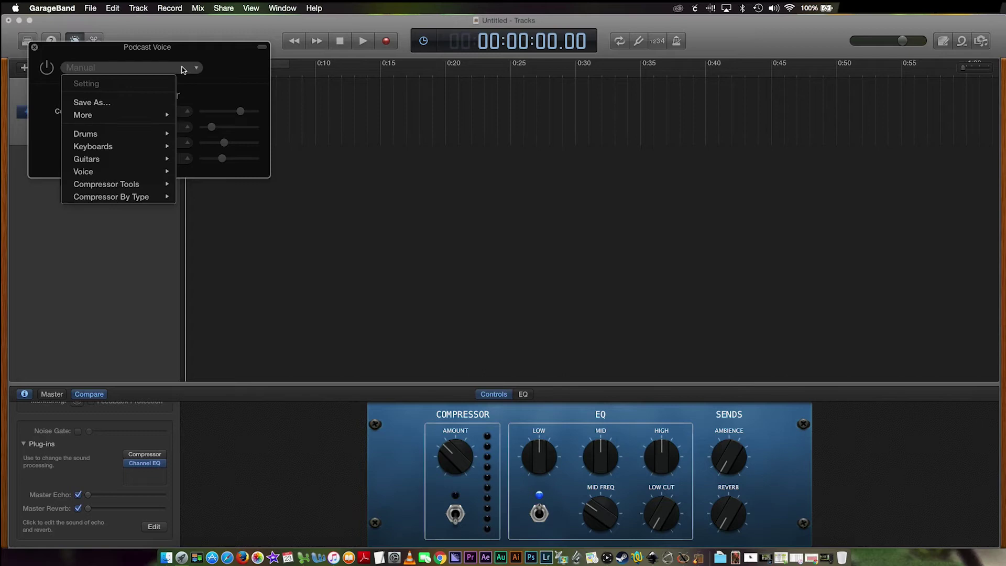
mouse_move(145, 181)
left_click(227, 68)
left_click(35, 48)
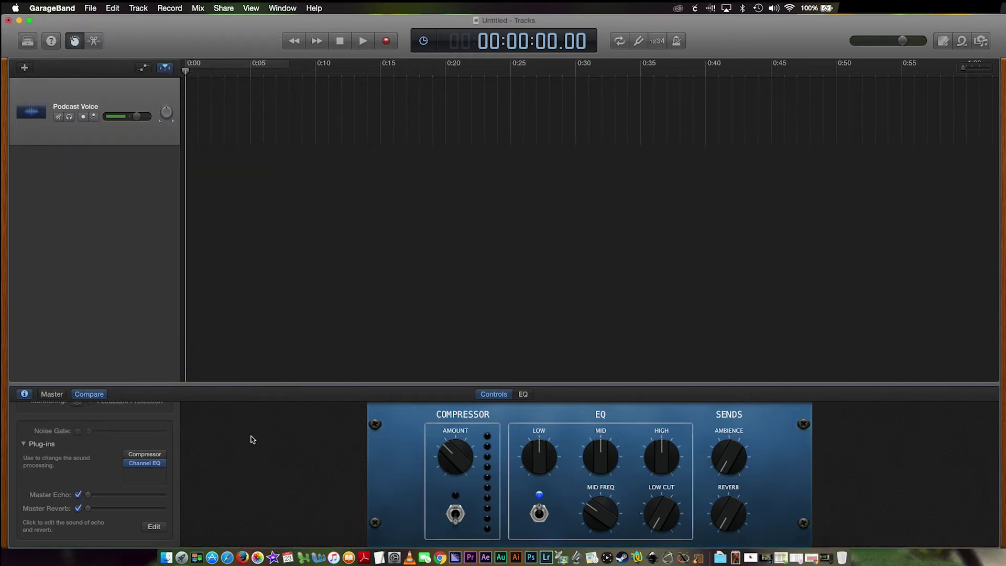
left_click(51, 394)
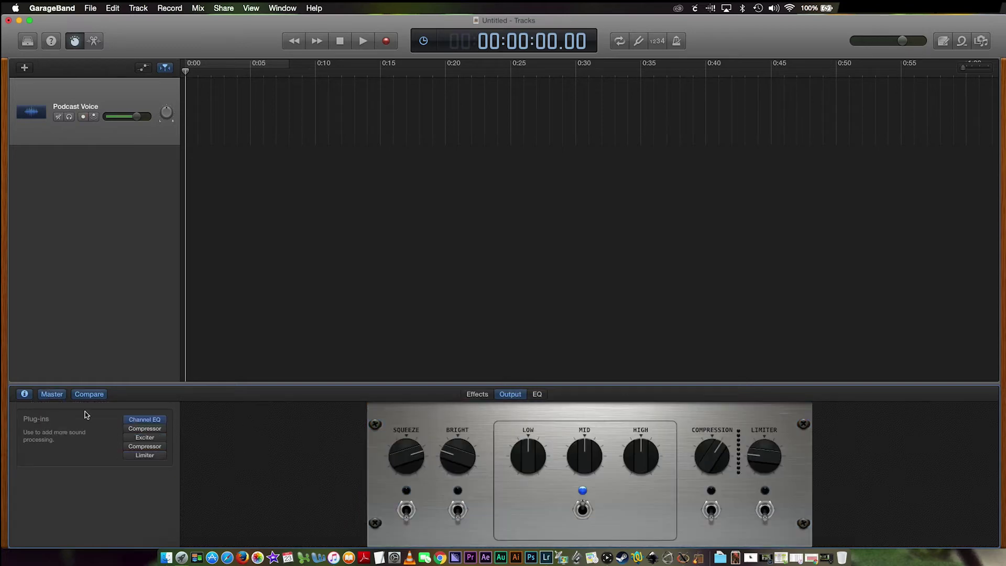
left_click(126, 431)
left_click(128, 440)
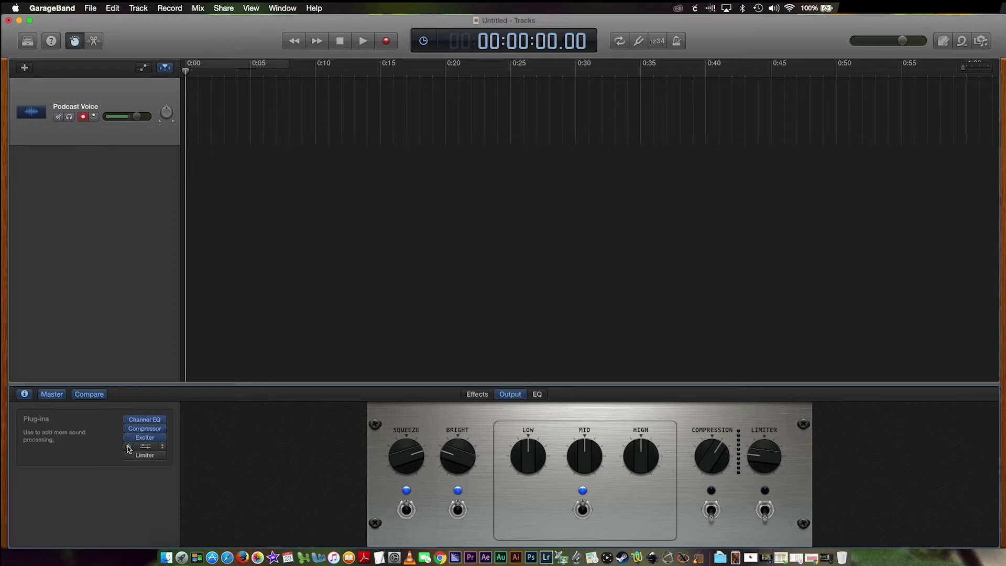
left_click(127, 447)
left_click(146, 447)
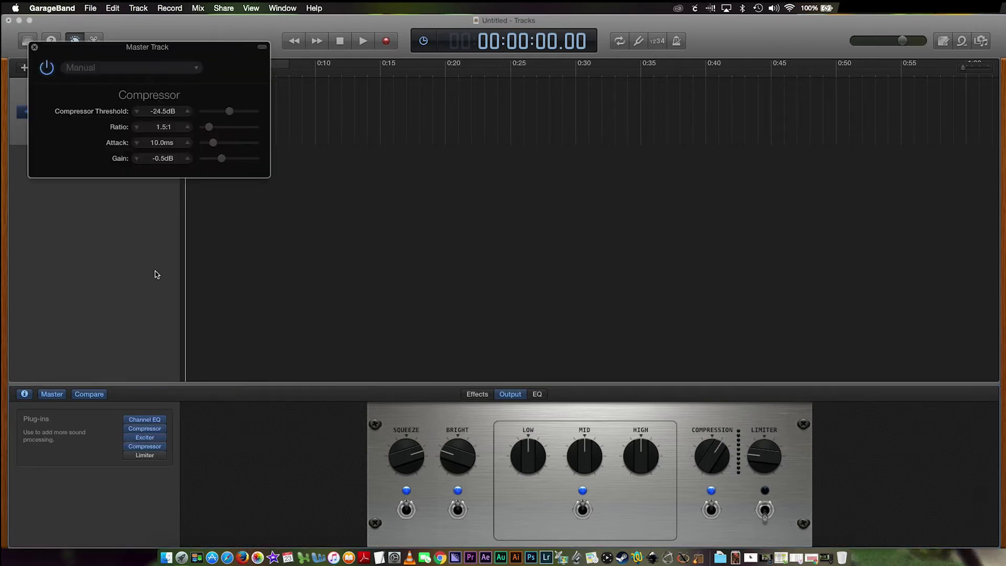
left_click(34, 48)
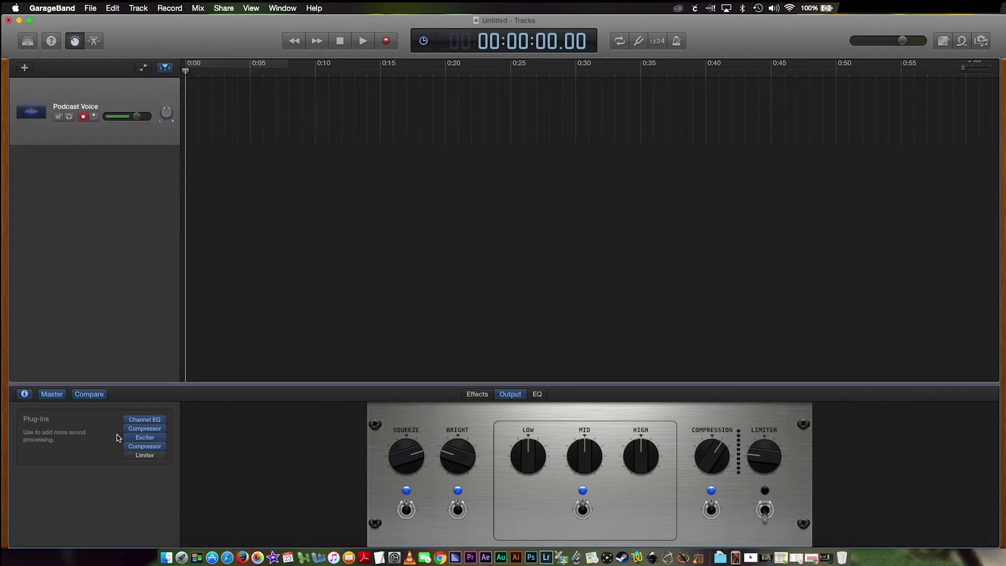
left_click(458, 509)
left_click(406, 509)
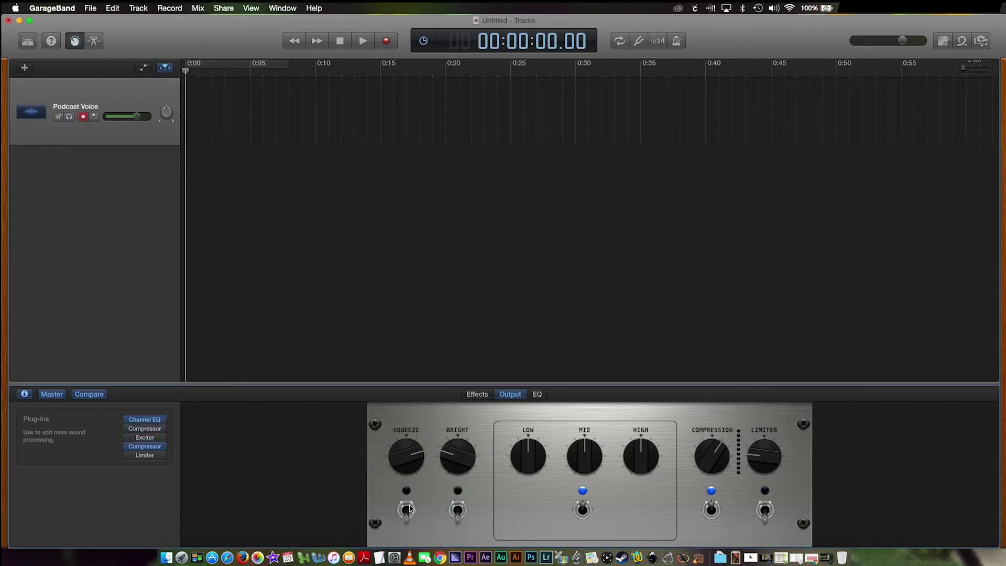
left_click(711, 509)
left_click(51, 394)
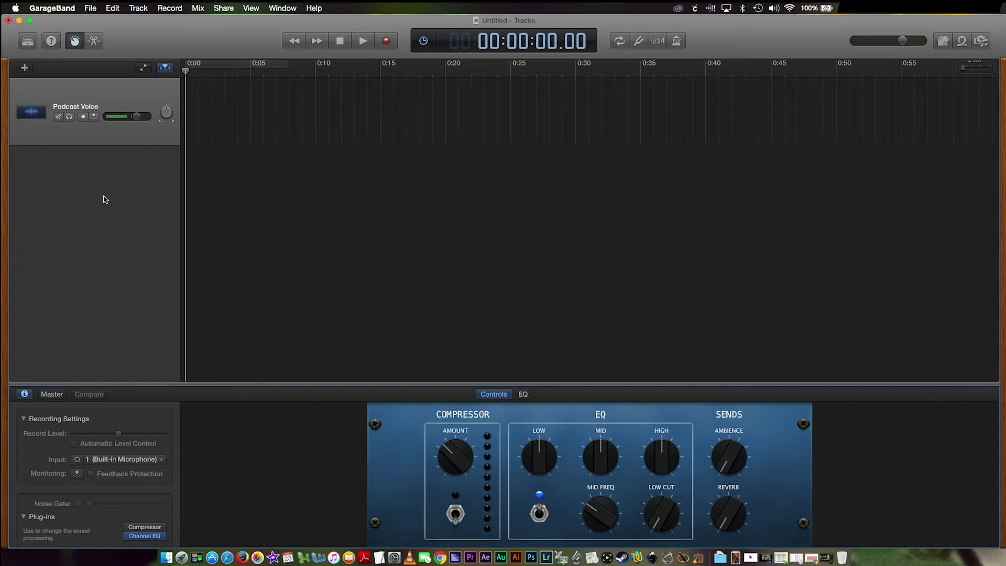
Hide Smart Controls and record about ten seconds of voice intro as Podcast Voice#01.
left_click(73, 43)
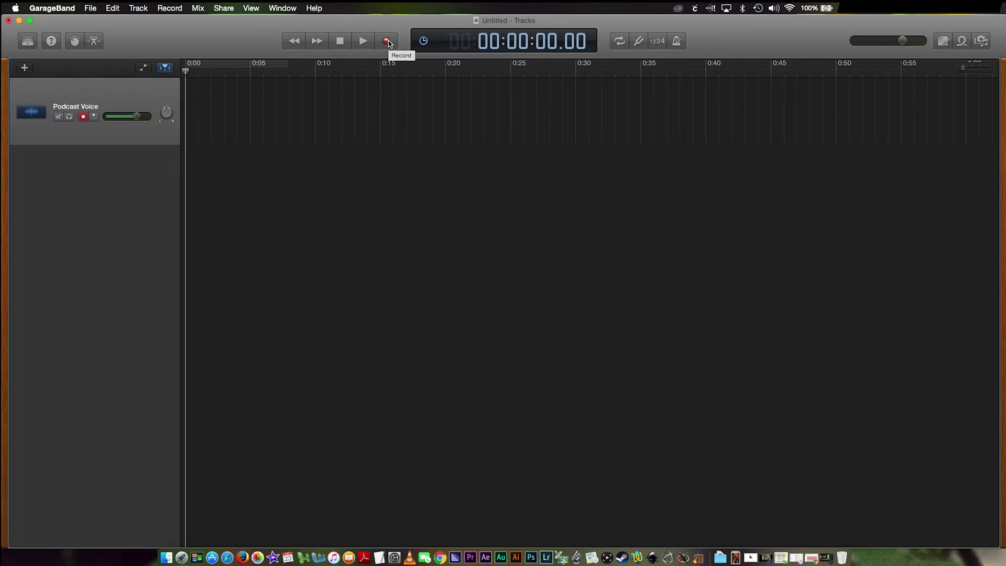
left_click(386, 41)
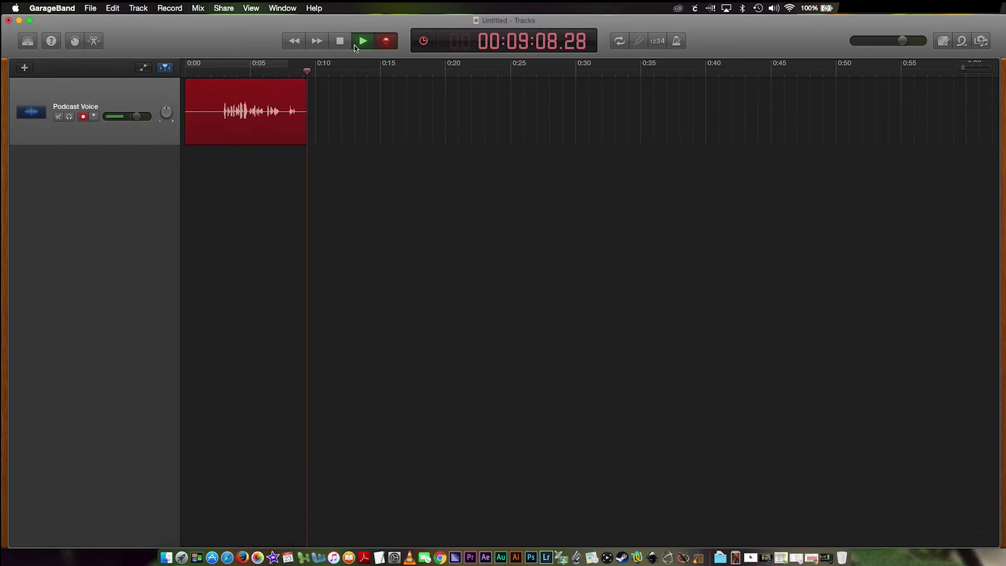
left_click(340, 41)
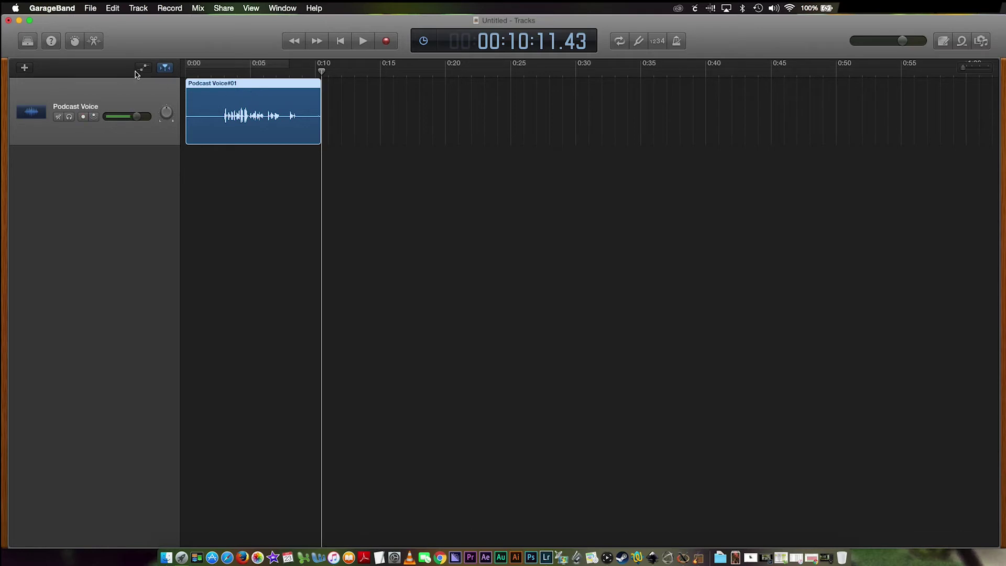
In the waveform editor, delete the silent tail and shorten the region's end to about 0:08.
left_click(95, 41)
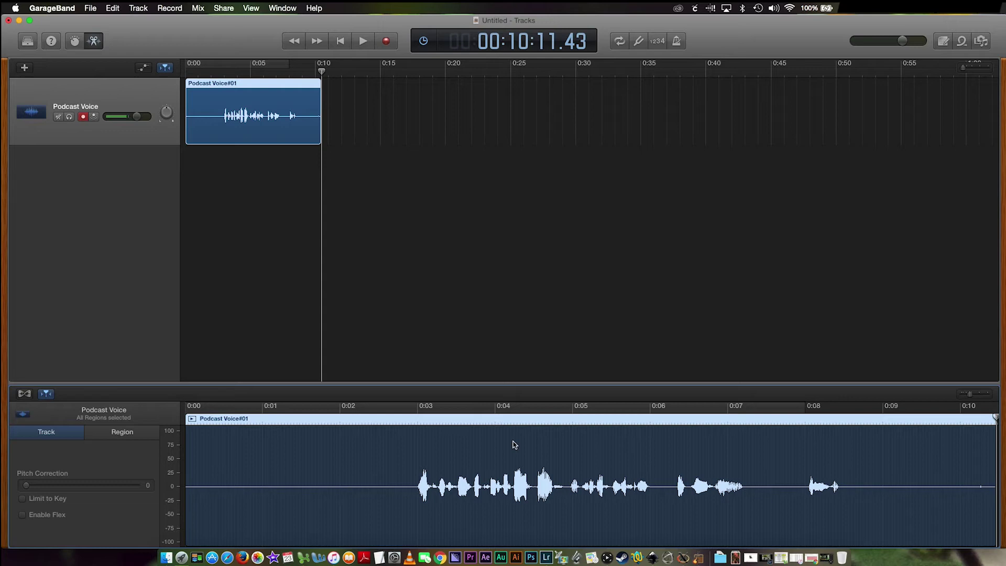
left_click_drag(862, 510, 943, 512)
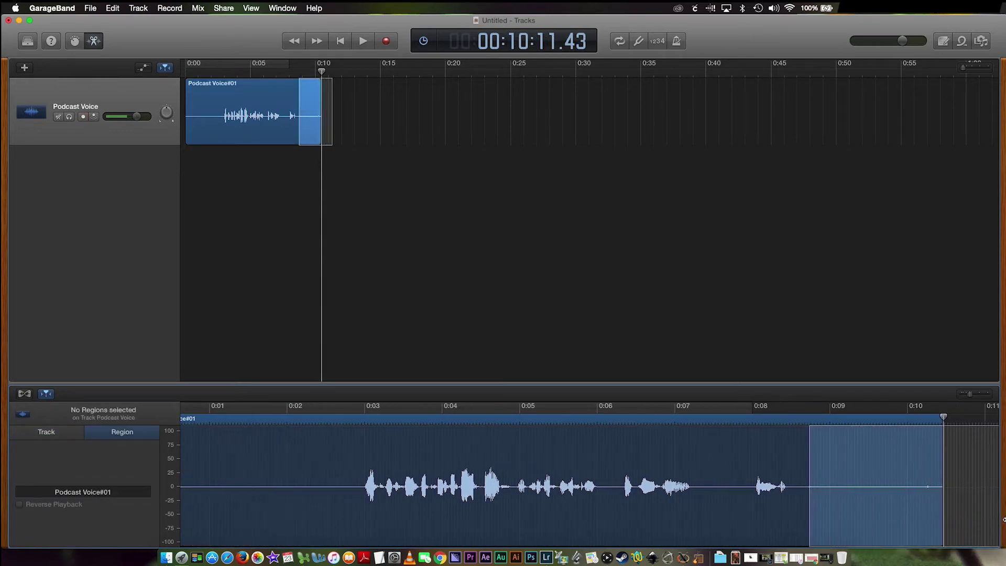
key("Delete")
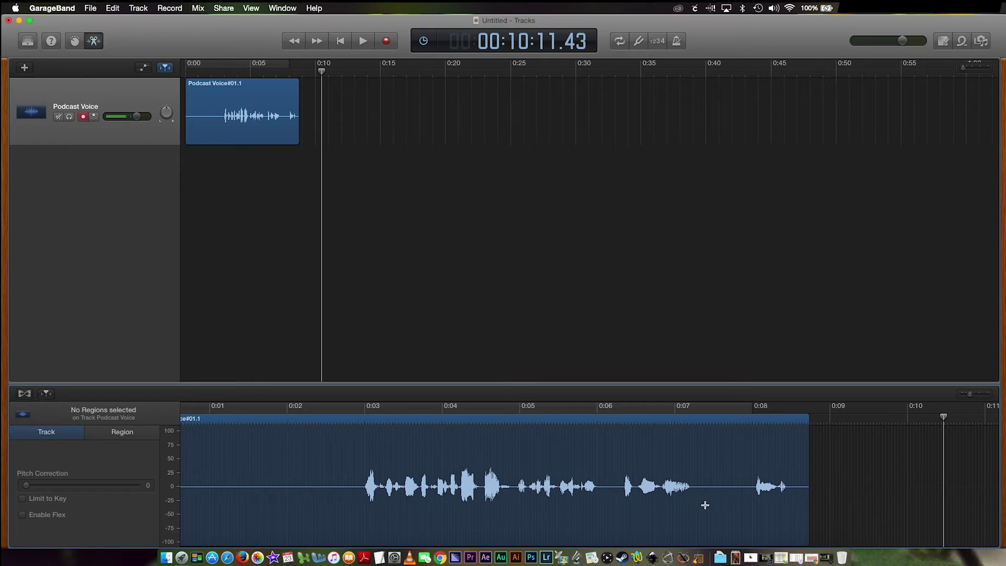
left_click_drag(704, 506, 755, 495)
left_click(827, 487)
left_click_drag(810, 510, 698, 516)
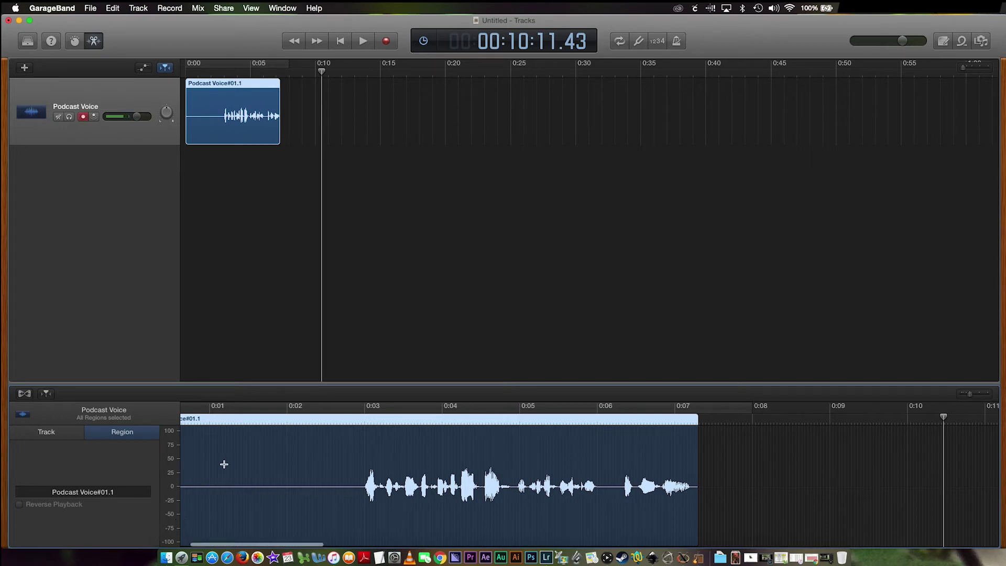
Try and remove a loop range, return to the start, and trim silence off the region's start.
left_click_drag(275, 406, 493, 409)
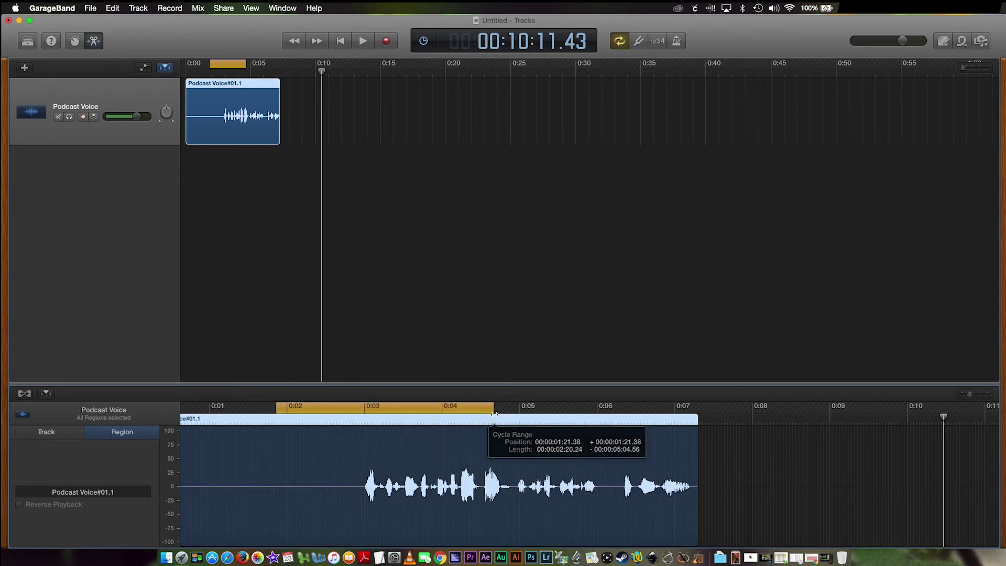
left_click(450, 407)
key("Return")
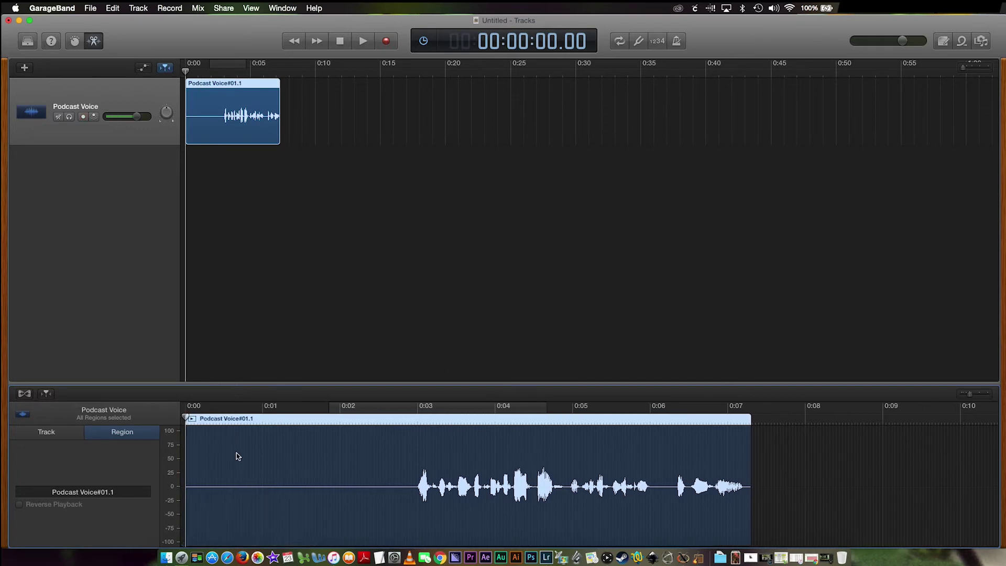
left_click_drag(187, 515, 412, 515)
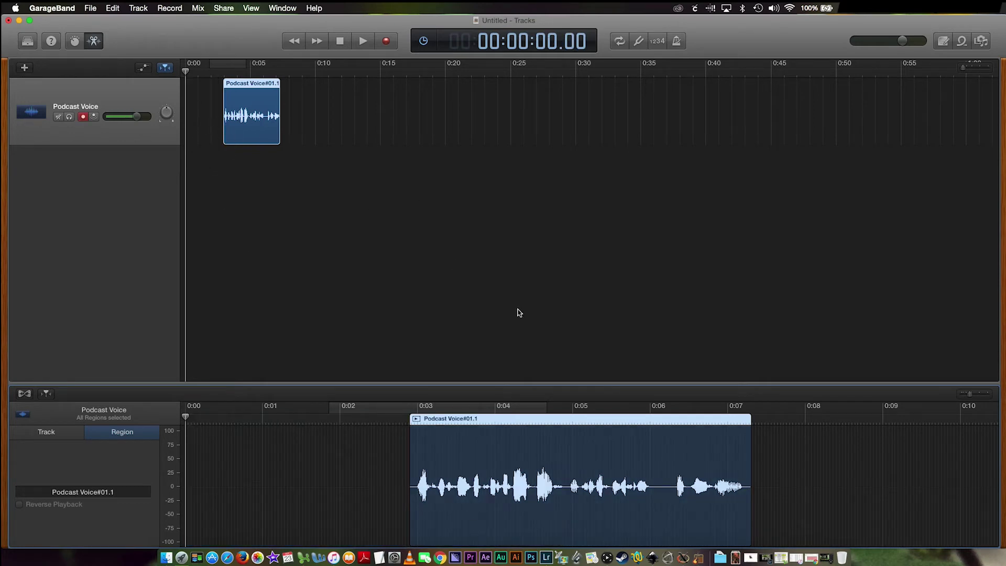
Audition the recording, extend the region's end, and split it at 0:07.
left_click(633, 413)
key("space")
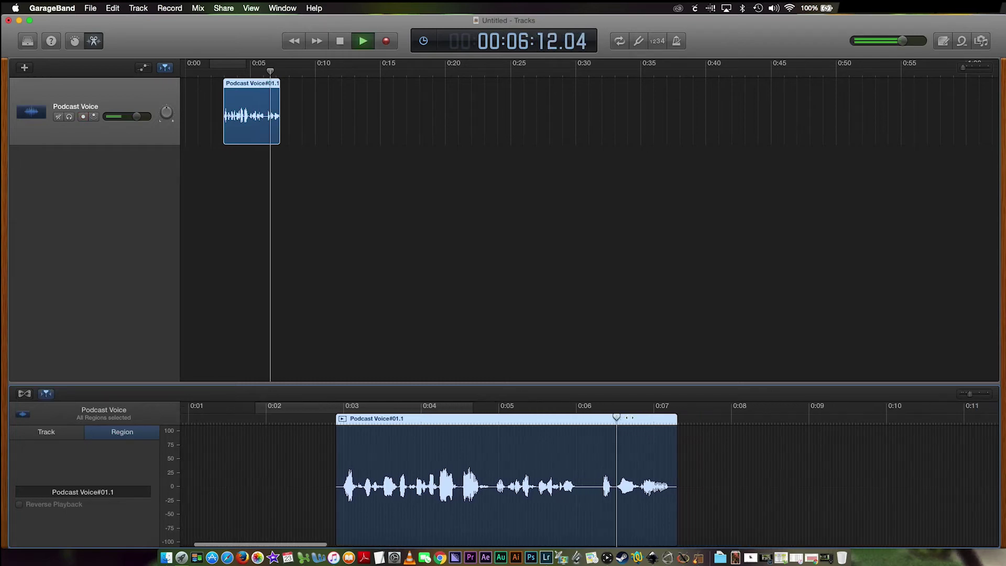
key("space")
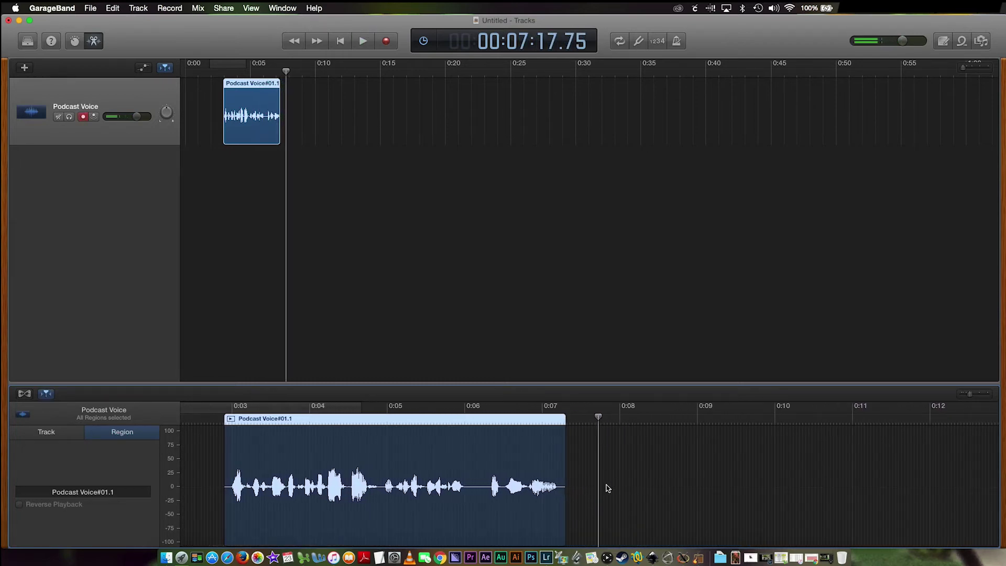
left_click_drag(564, 462, 797, 480)
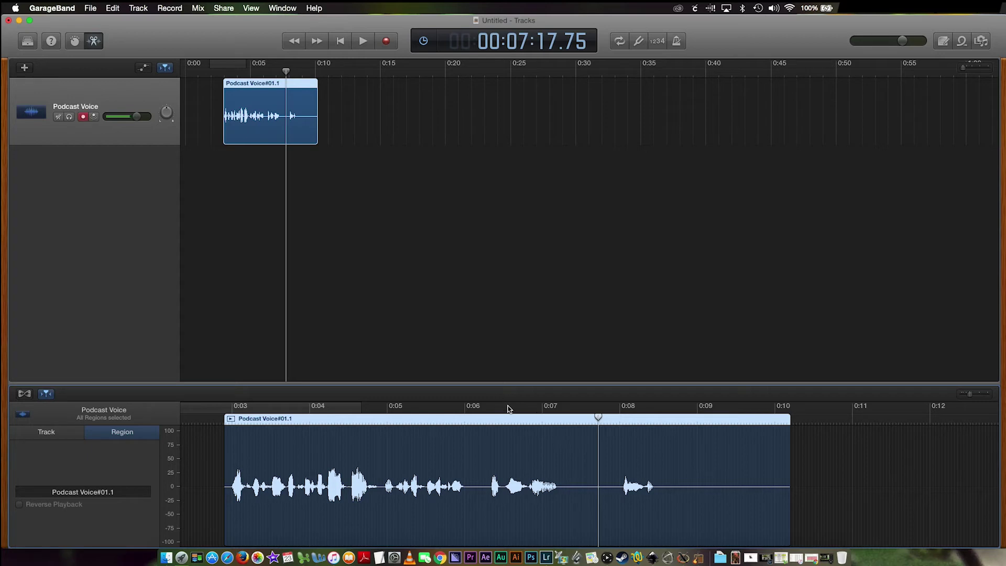
left_click_drag(557, 418, 565, 418)
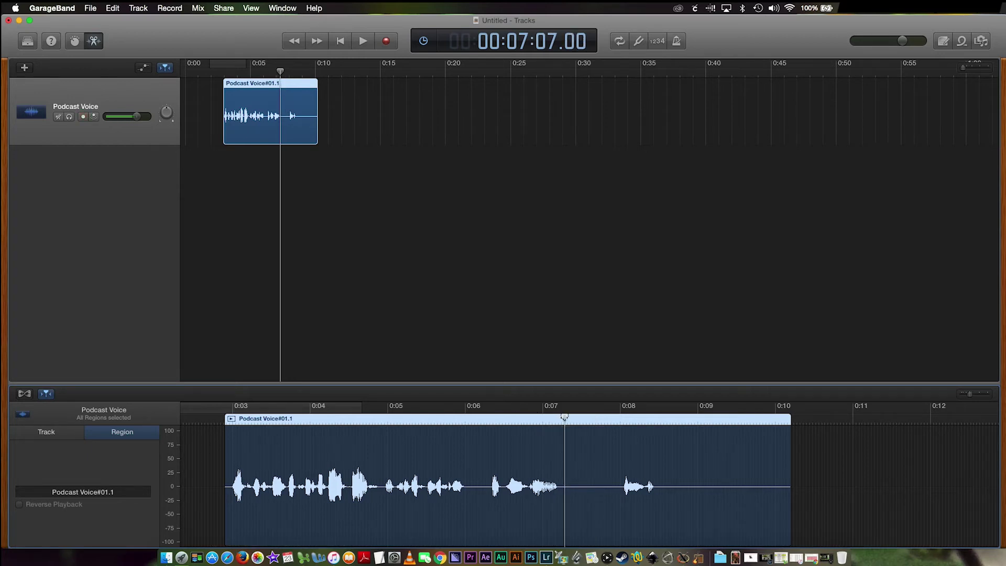
key("super+t")
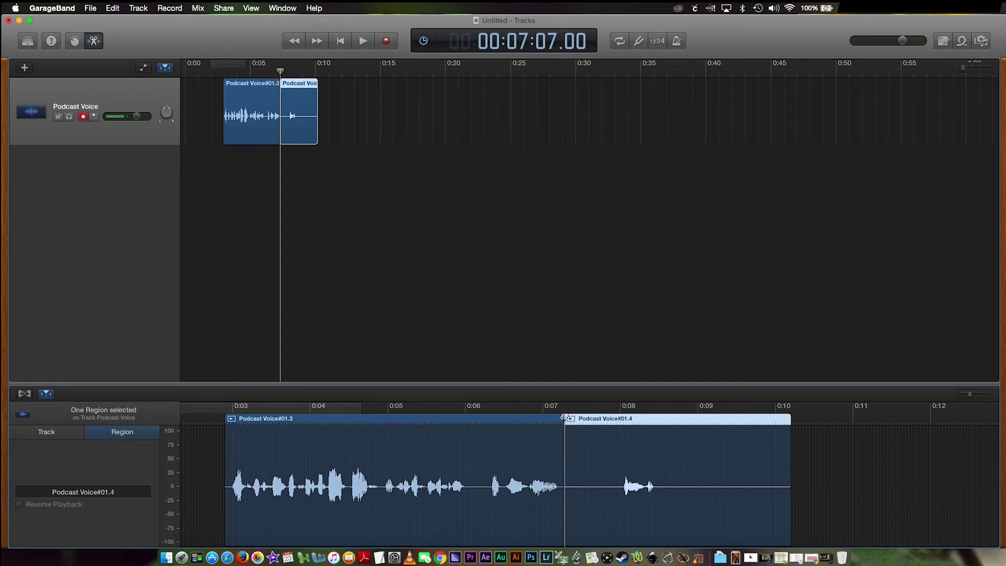
Split again, delete the silent piece Podcast Voice#01.5, and slide the last clip left.
left_click(531, 444, "shift")
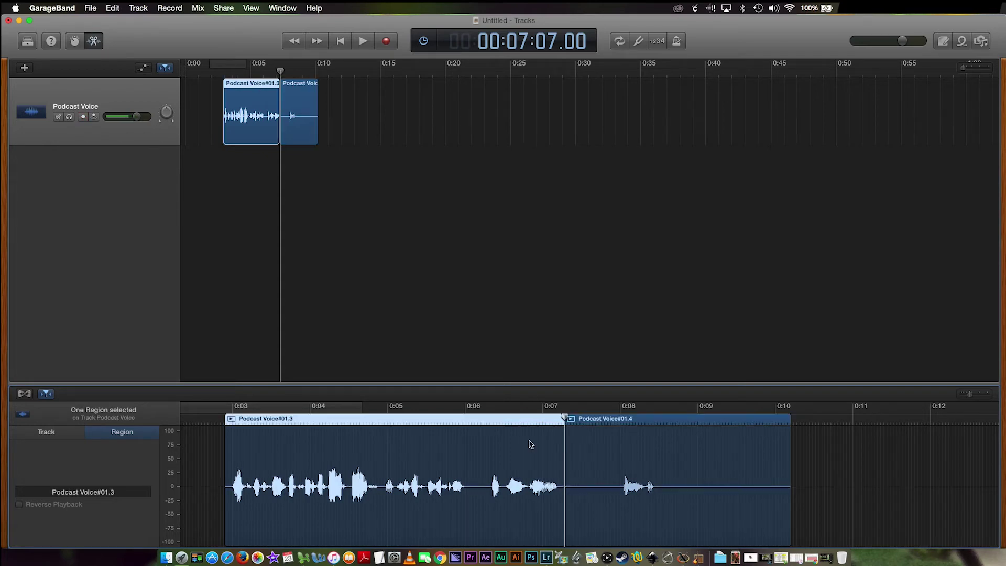
left_click(597, 448)
left_click(615, 418)
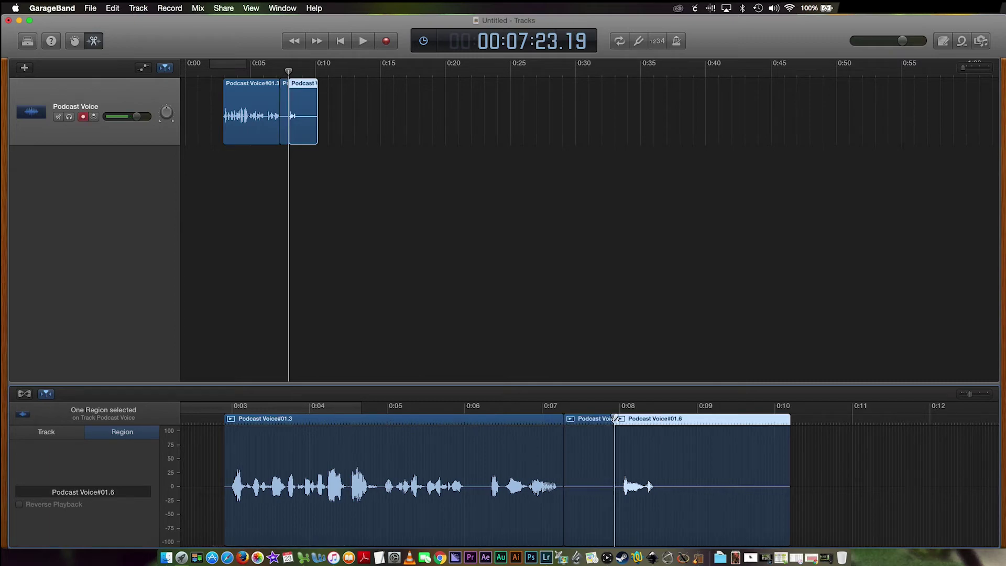
key("super+t")
left_click(542, 449, "shift")
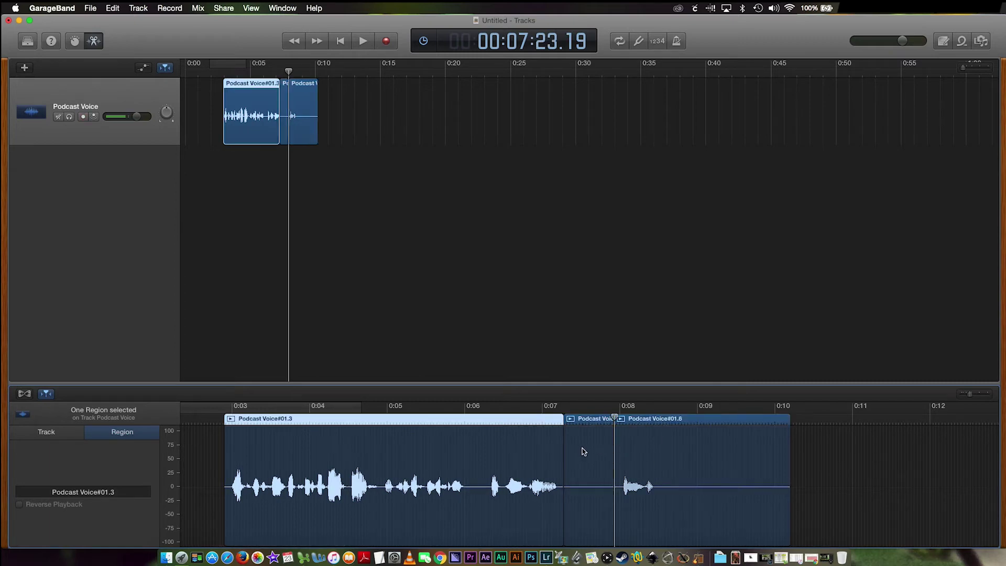
left_click(583, 450)
left_click(638, 451)
left_click(591, 450)
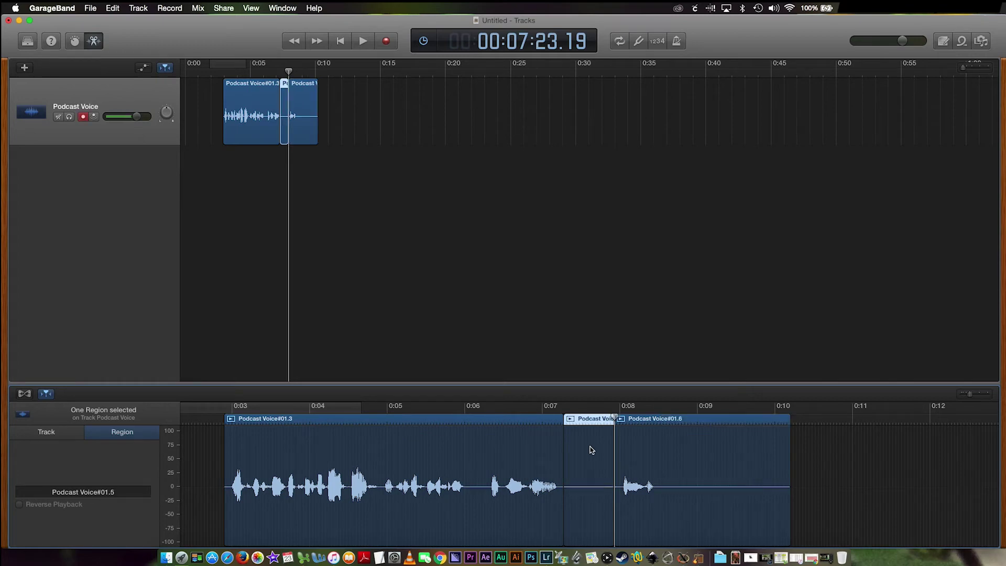
key("Delete")
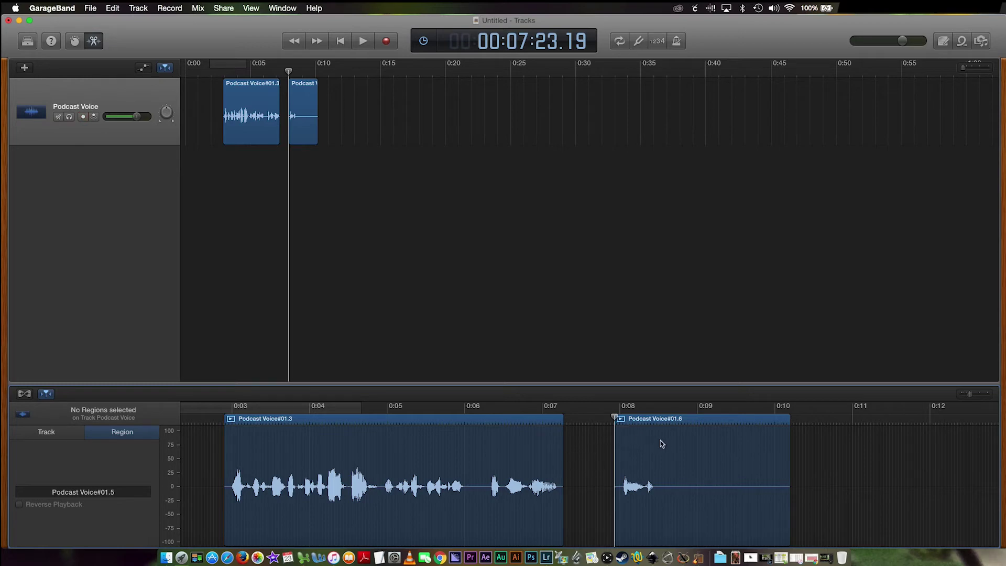
left_click_drag(662, 444, 568, 450)
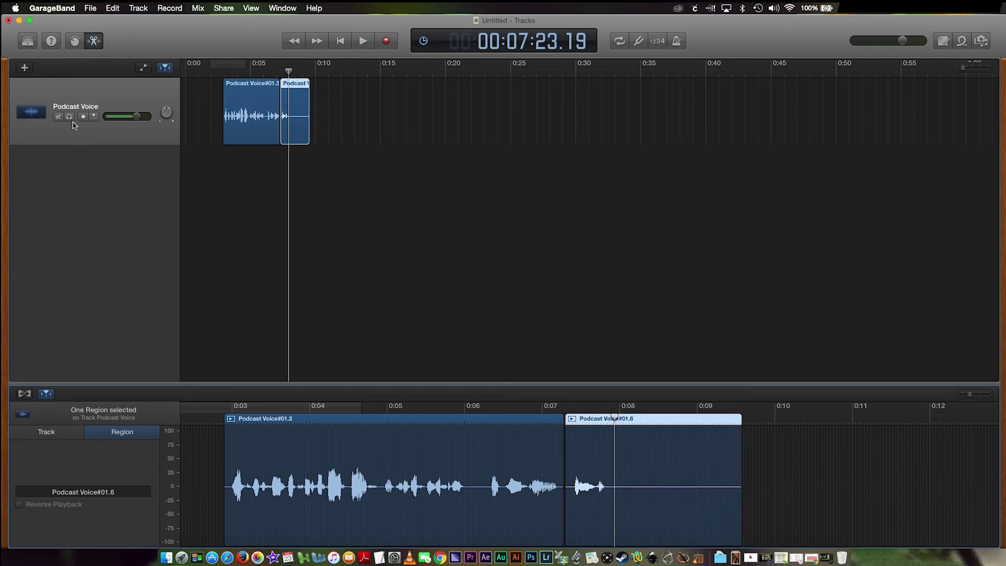
Undo the clip move and the silent-piece deletion.
left_click(112, 7)
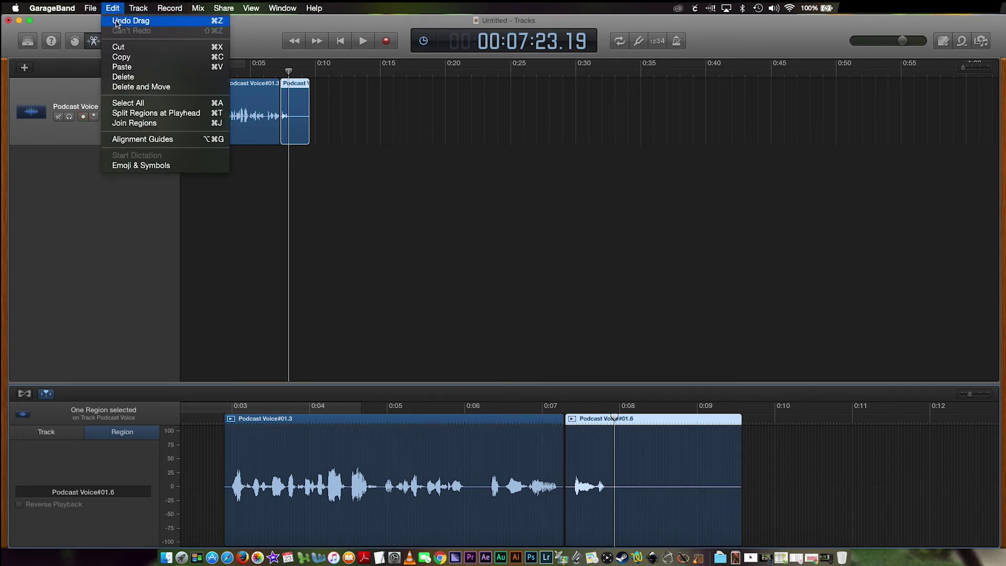
left_click(116, 23)
left_click(112, 8)
left_click(116, 23)
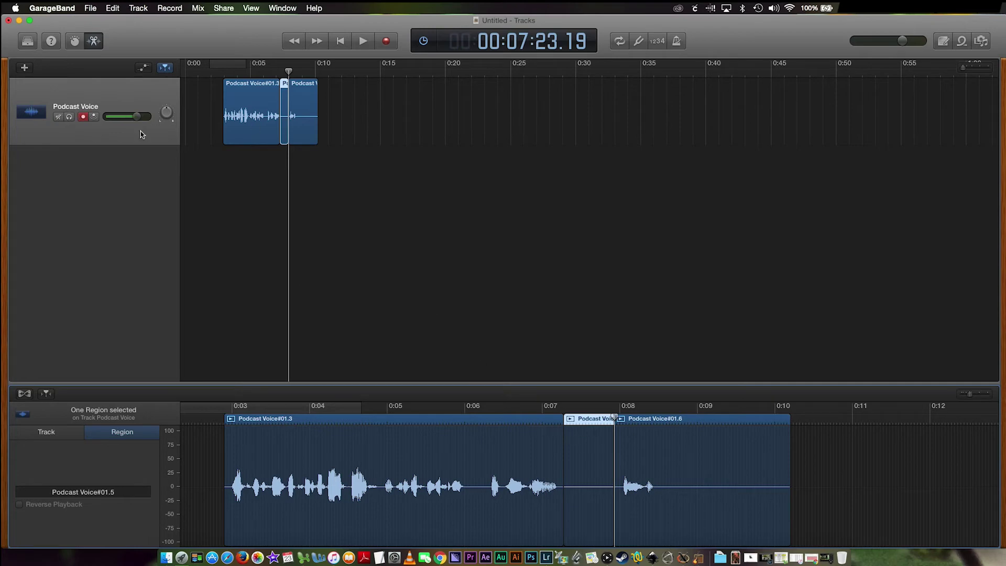
Remove the silent piece with Delete and Move, then delete the trailing Podcast Voice#01.6 clip.
left_click(113, 8)
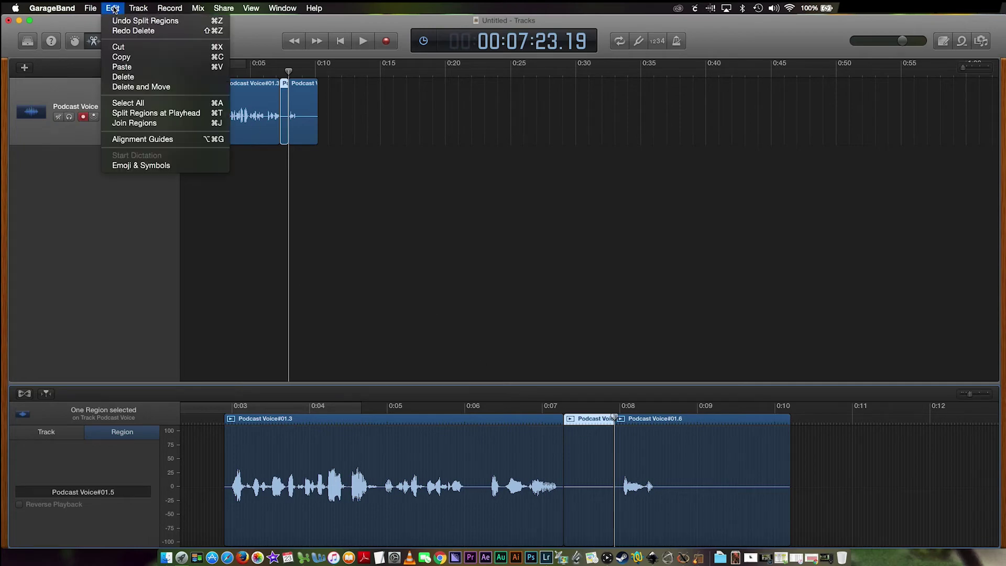
left_click(146, 88)
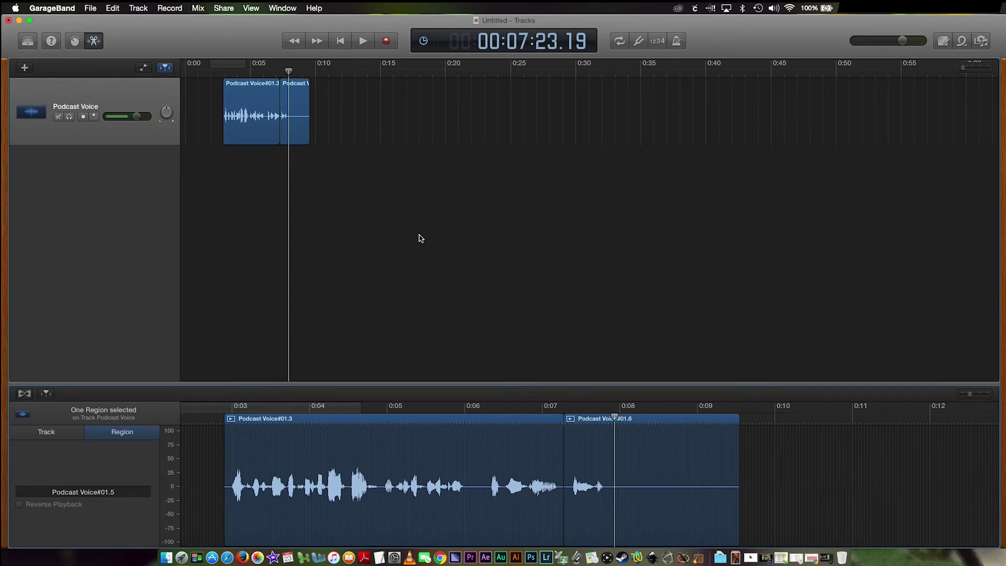
left_click(619, 445)
key("Delete")
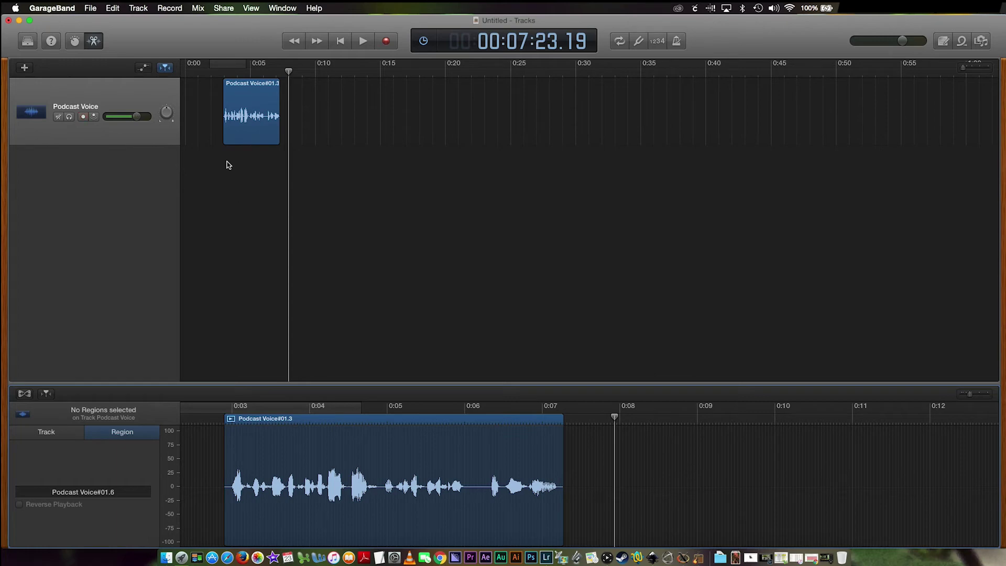
Drag the Podcast Voice clip right so it begins around 0:04.5.
left_click_drag(239, 101, 261, 104)
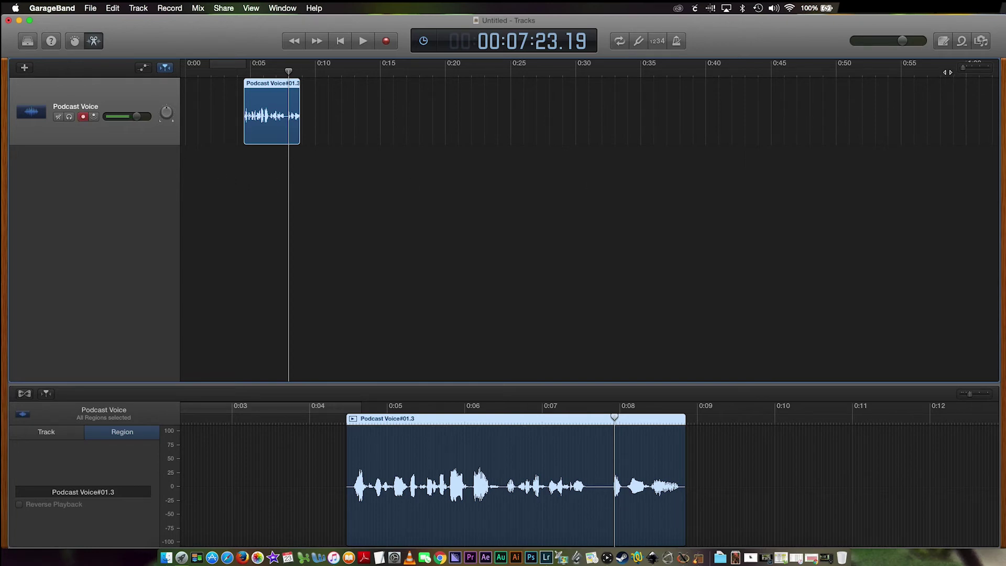
Show the Media Browser and switch it to the Apple Loops browser.
left_click(982, 41)
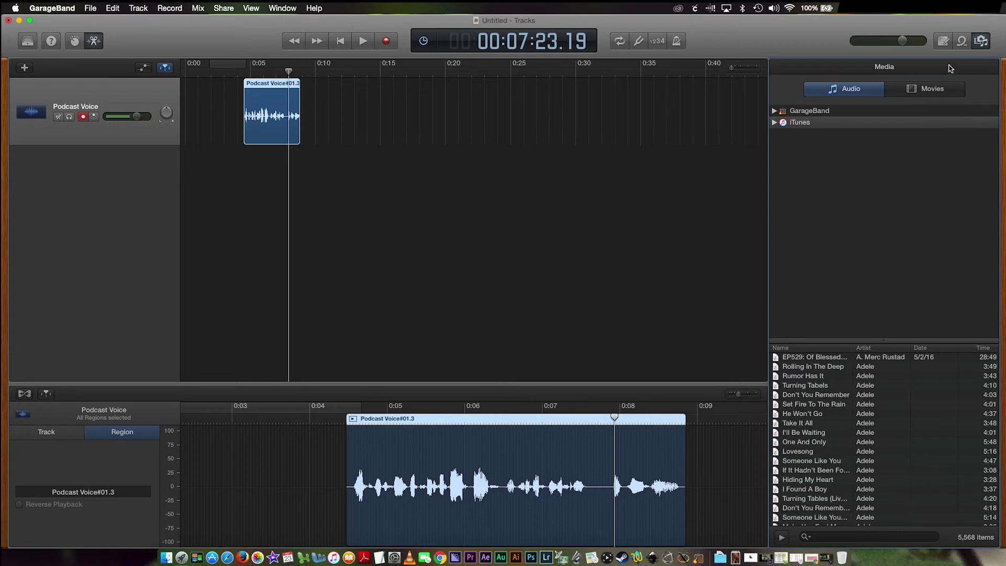
left_click(962, 42)
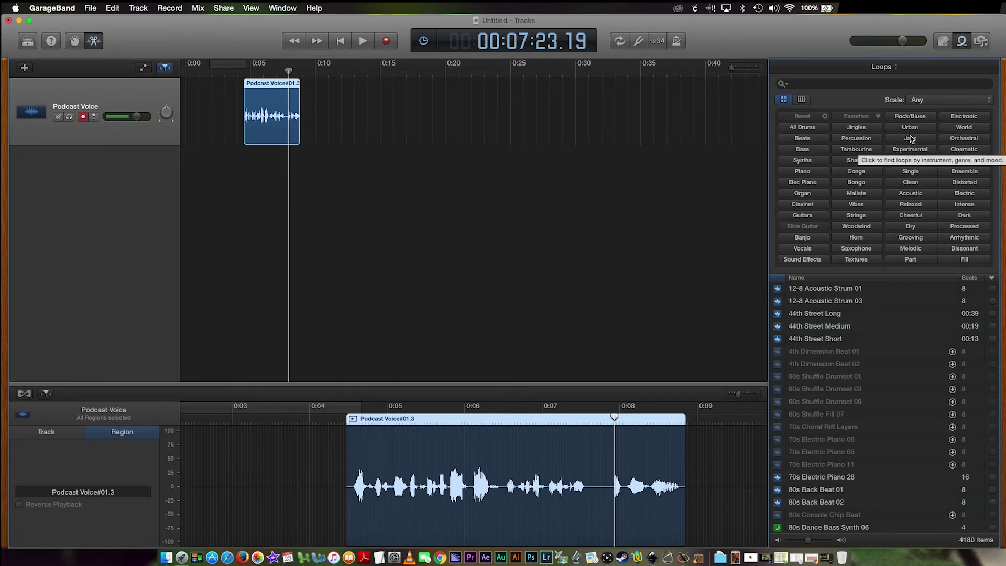
Filter loops to Jazz and drop 44th Street Long onto a new track below the voice.
left_click(911, 139)
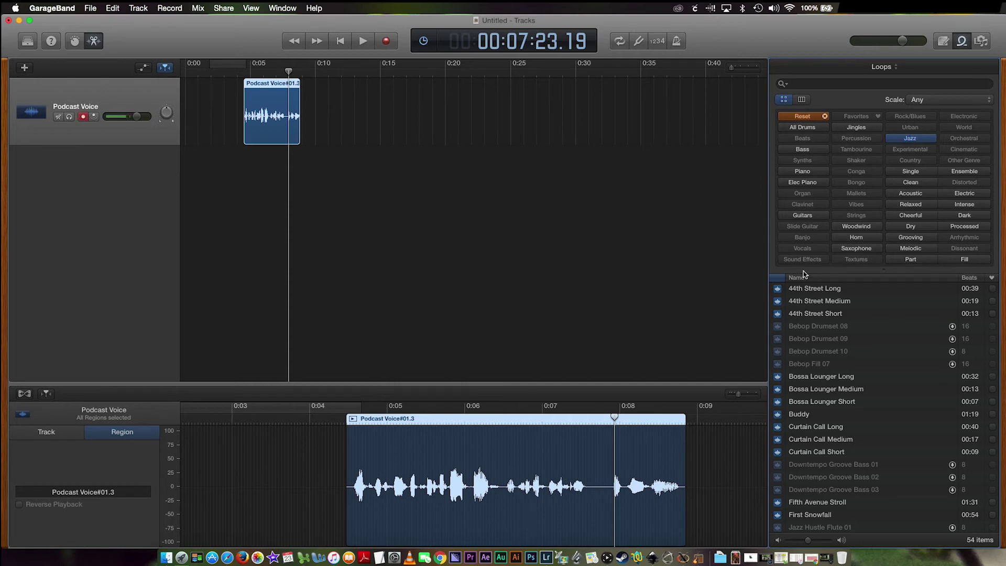
left_click_drag(834, 291, 185, 198)
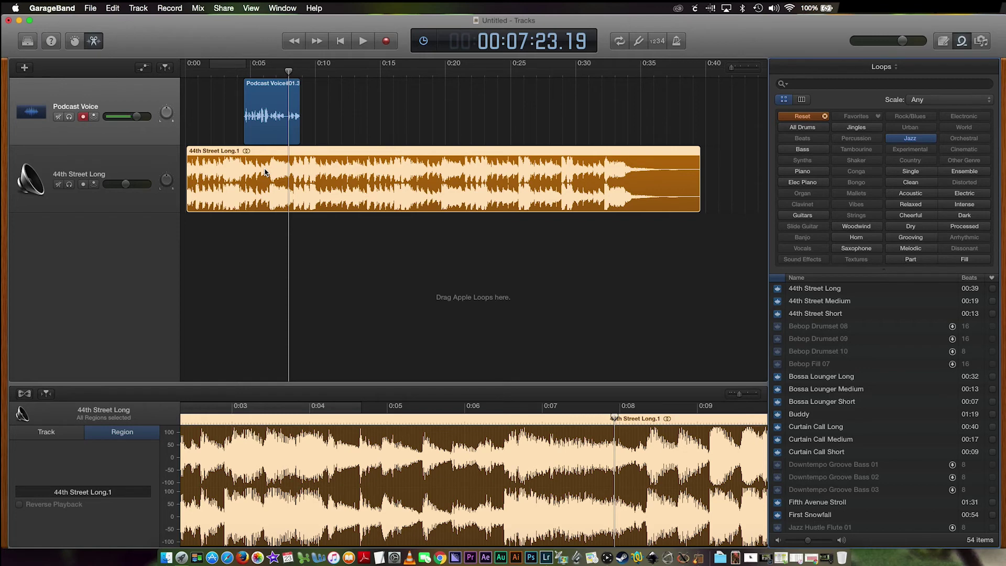
left_click(251, 92)
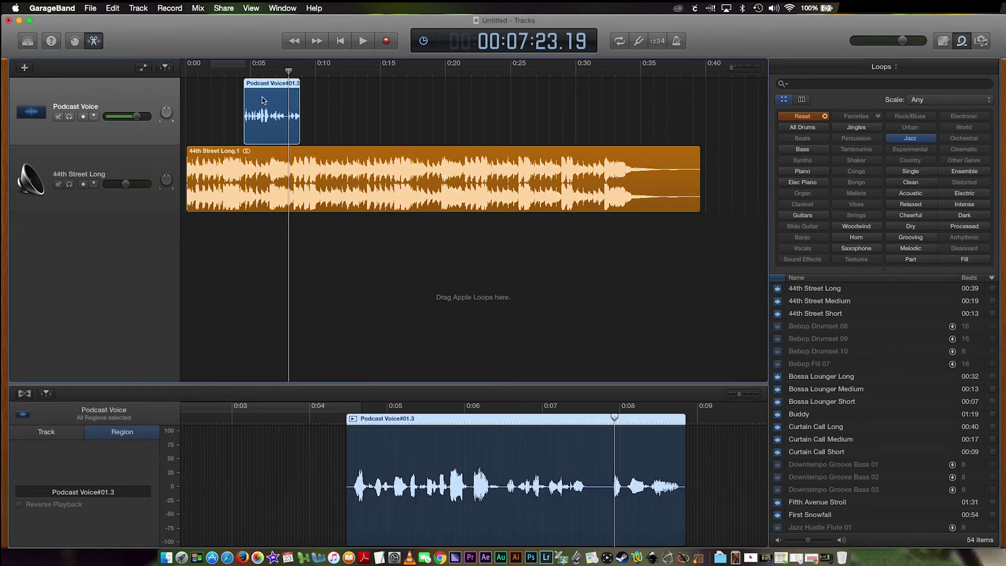
Nudge the Podcast Voice volume up and display Volume automation for the 44th Street Long loop.
mouse_move(135, 117)
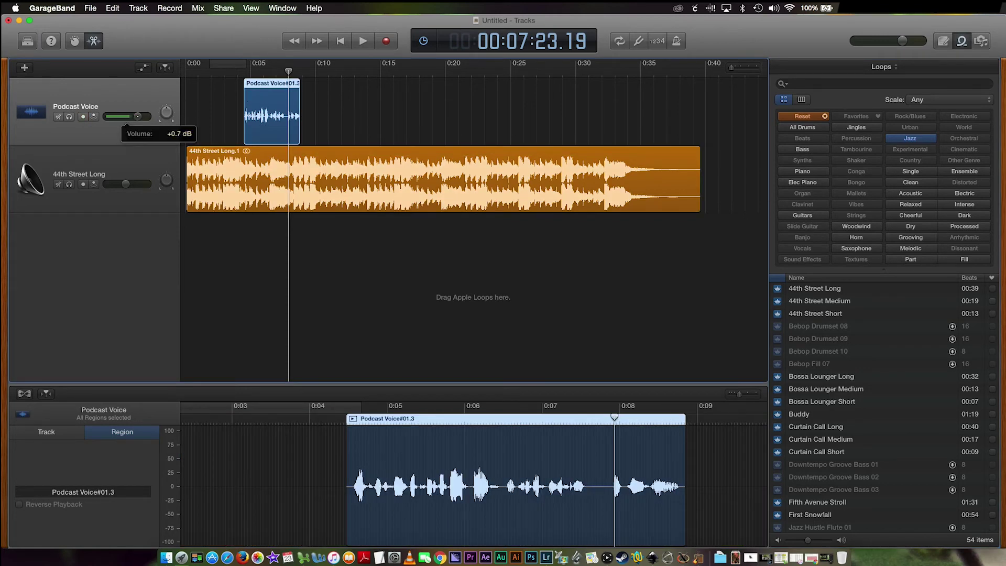
left_click_drag(139, 116, 141, 117)
left_click(224, 174)
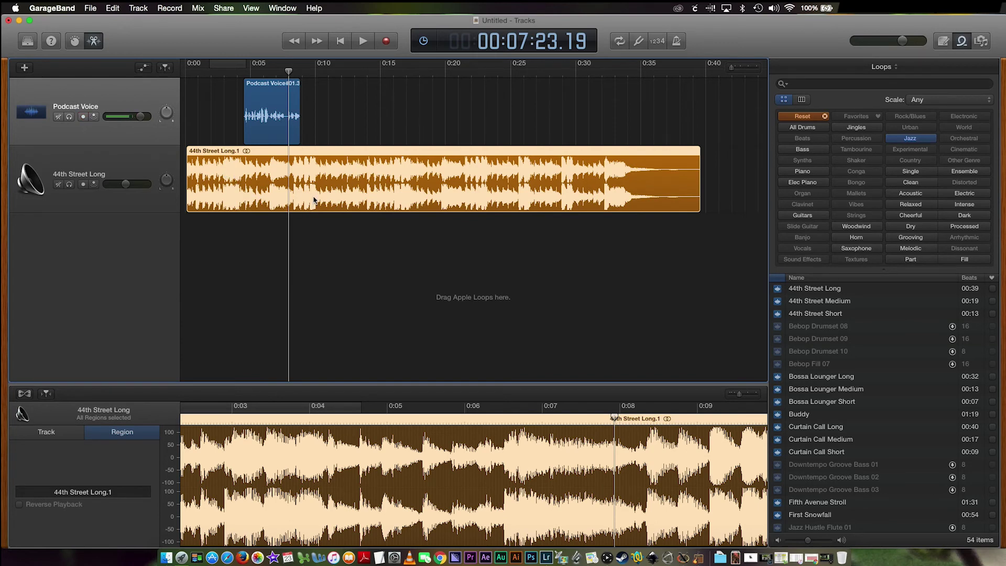
left_click(144, 68)
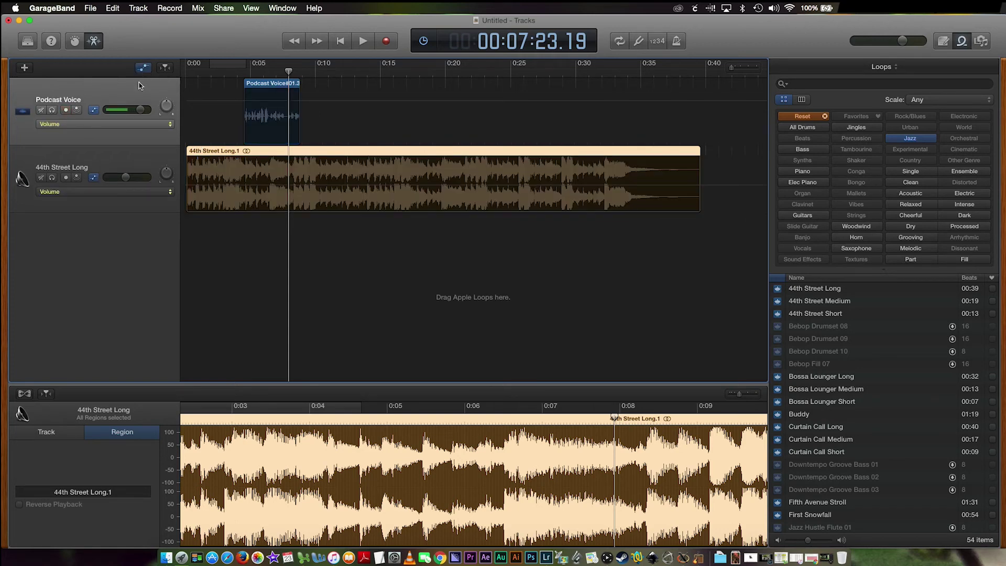
left_click(120, 193)
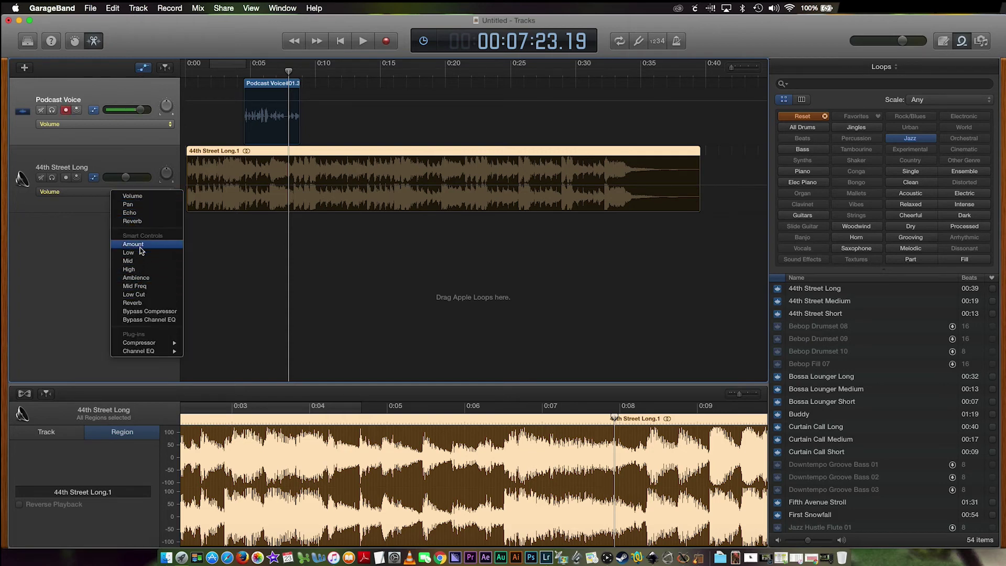
left_click(132, 196)
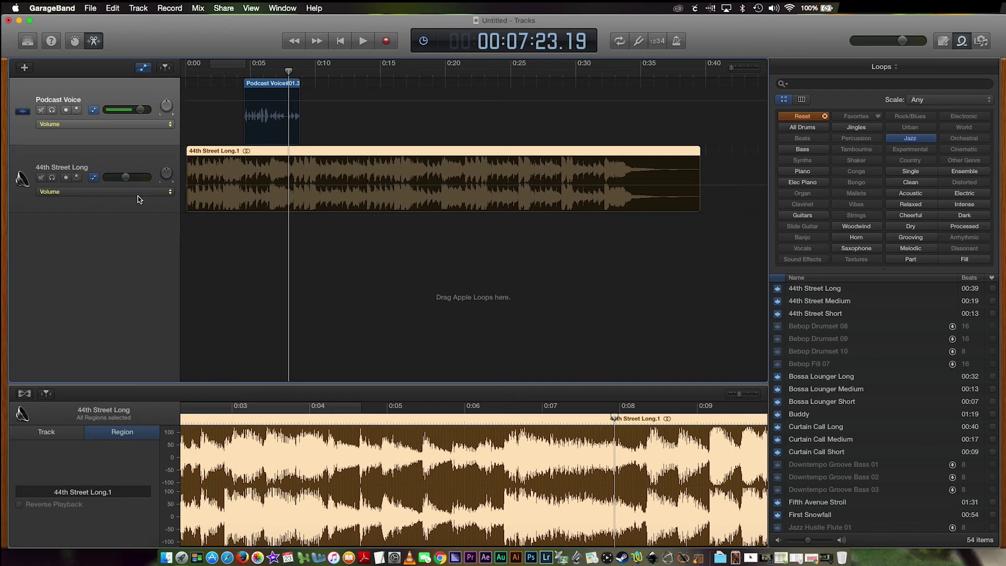
left_click(220, 182)
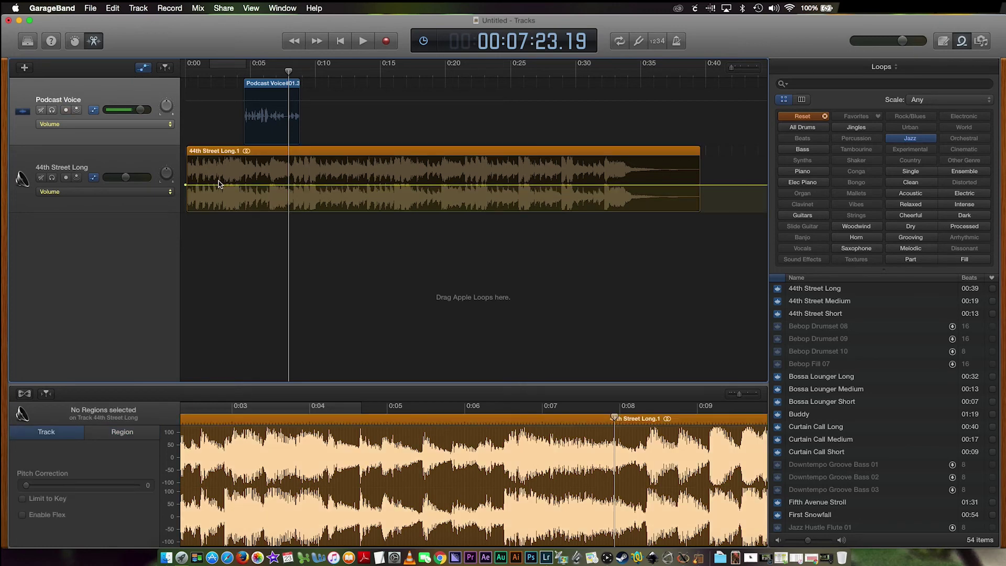
Raise the loop volume to +1.0 dB, dip it under the speech, then fade to about -66.6 dB near 0:16.
mouse_move(218, 188)
left_mouse_down()
mouse_move(218, 176)
mouse_move(211, 205)
mouse_move(208, 177)
left_mouse_up()
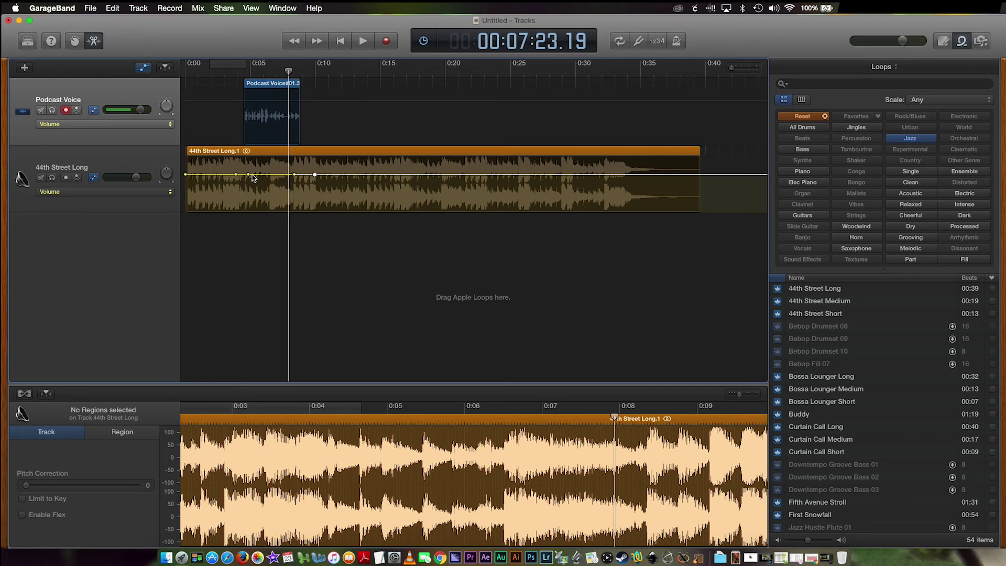
left_click_drag(259, 178, 250, 203)
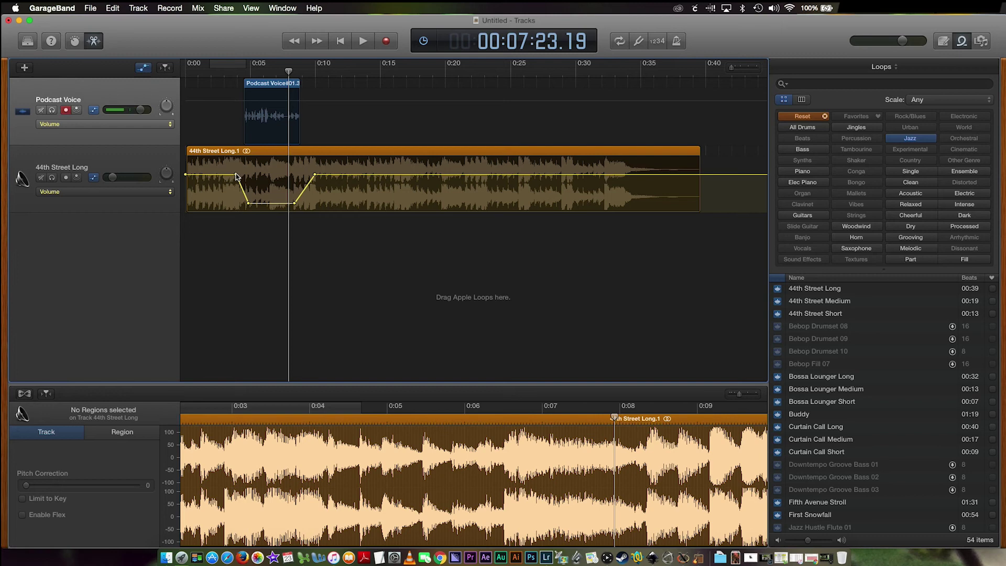
left_click_drag(236, 175, 256, 202)
left_click_drag(315, 175, 320, 175)
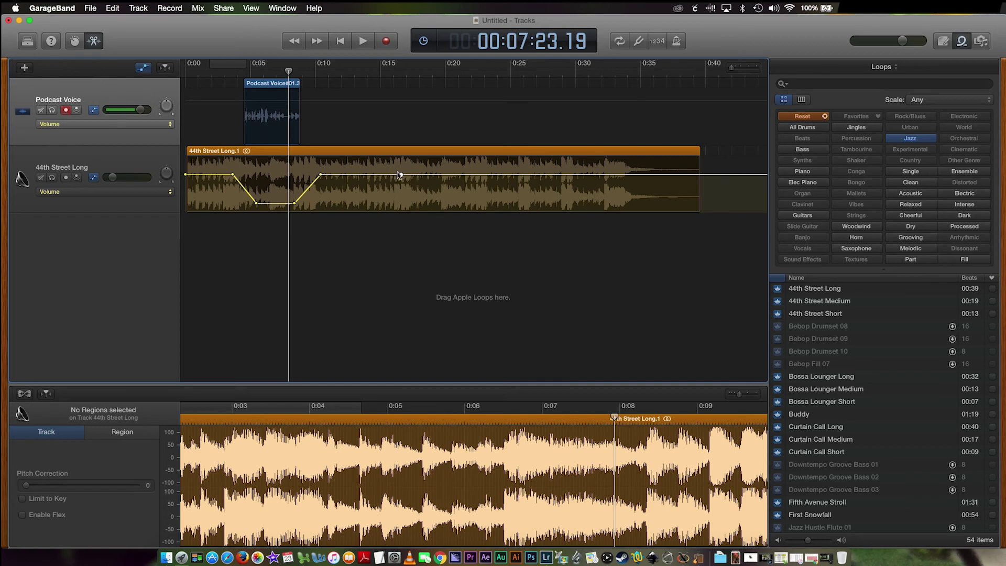
left_click(378, 174)
left_click_drag(401, 178, 401, 212)
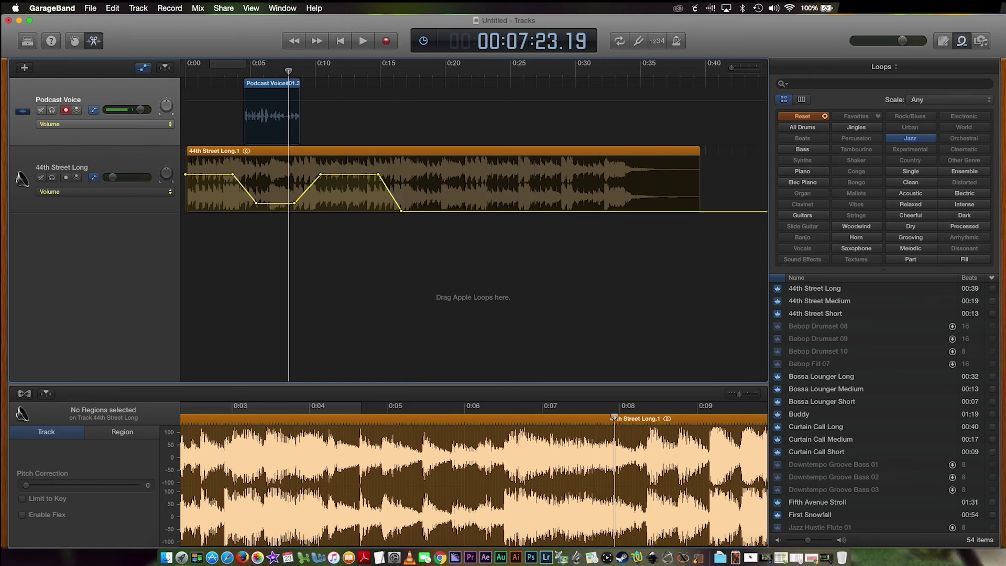
Split the 44th Street Long loop at the fade-out point and delete the part after it.
left_click(401, 212)
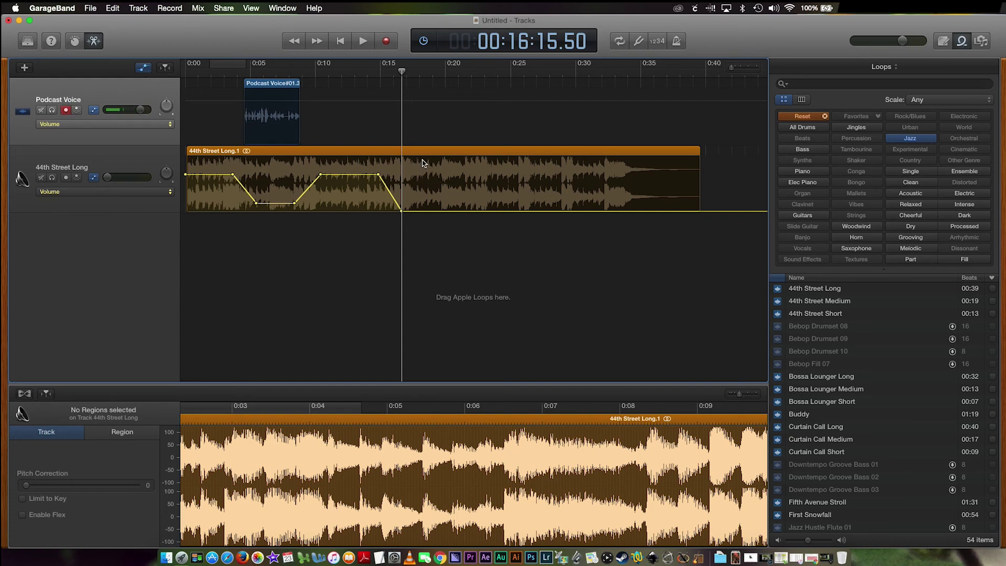
left_click(143, 67)
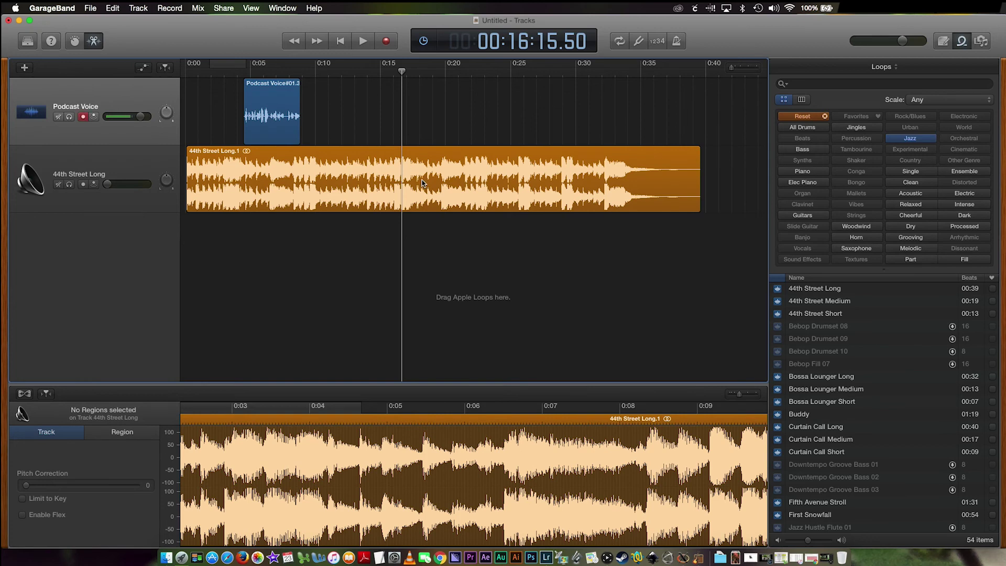
left_click(417, 149)
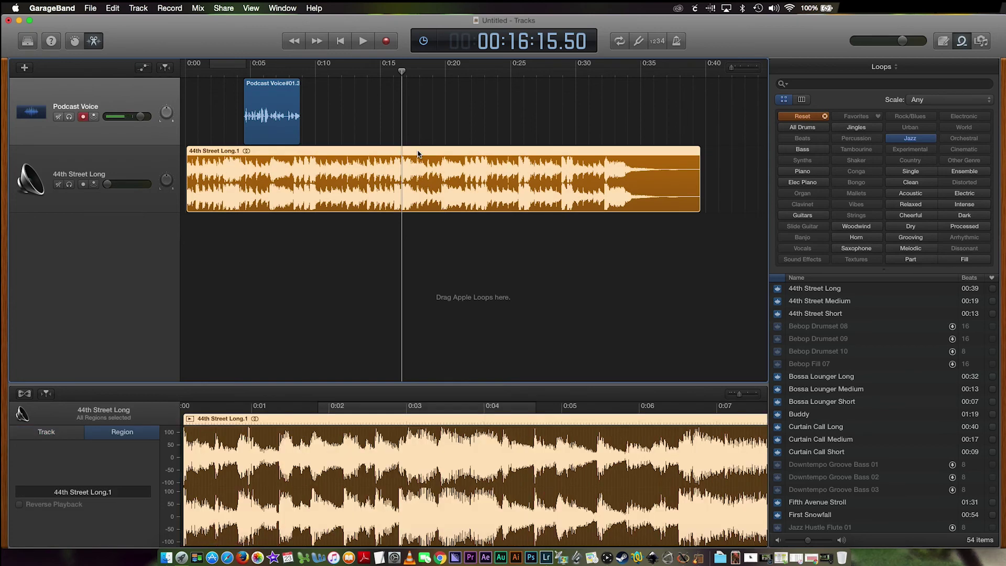
key("super+t")
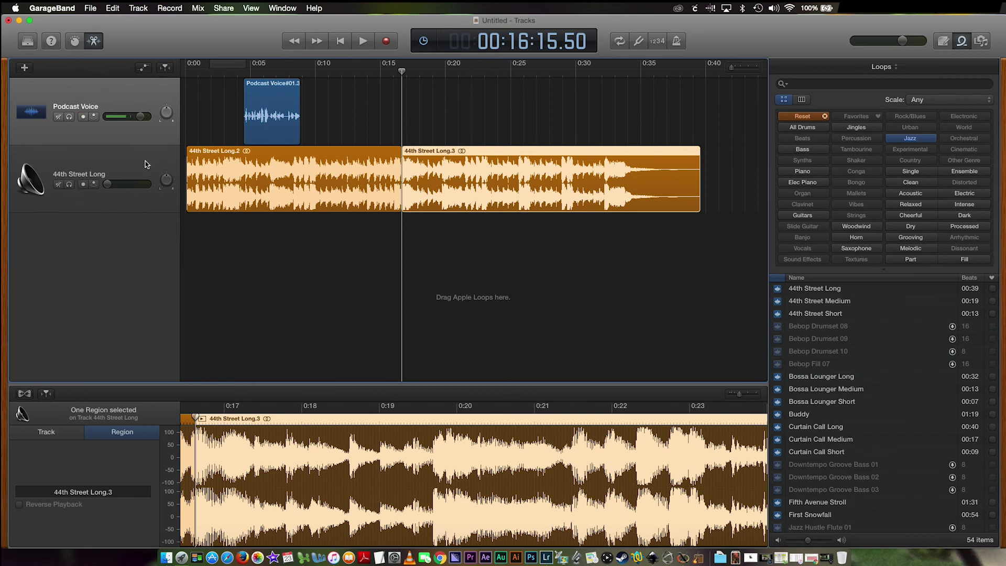
key("Delete")
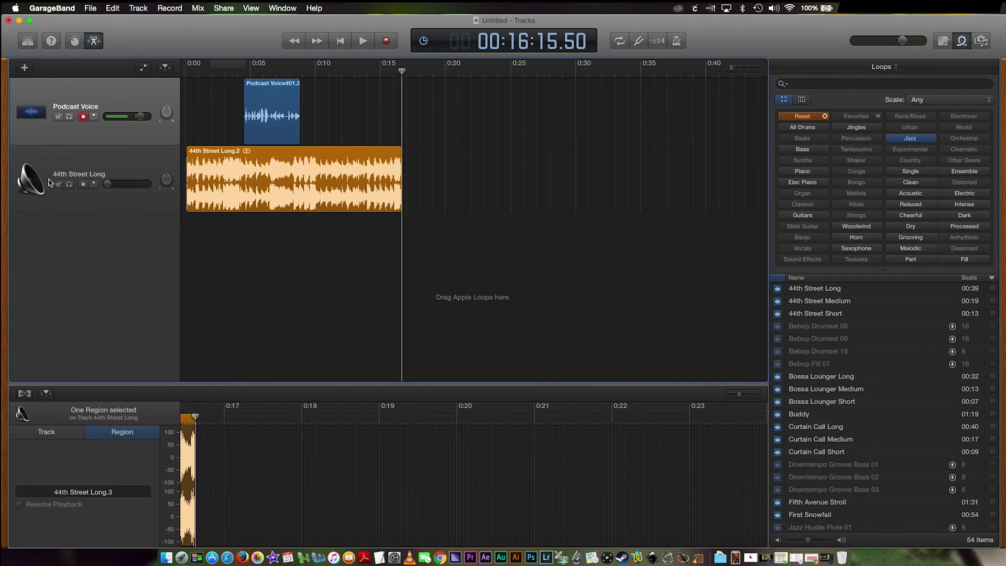
left_click(144, 66)
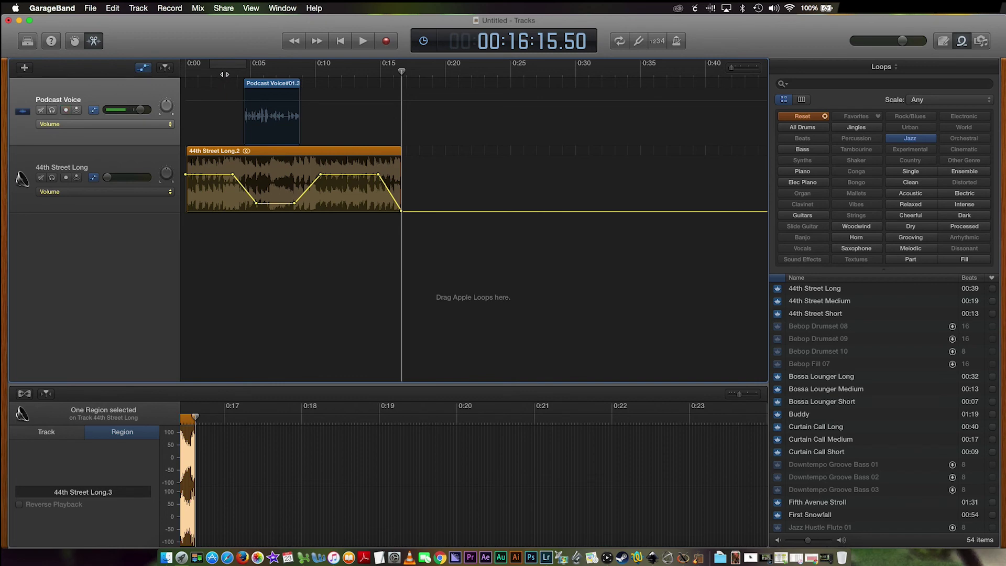
Play the mix from 0:00, then lift the Podcast Voice volume automation toward +5.7 dB.
left_click_drag(224, 74, 184, 75)
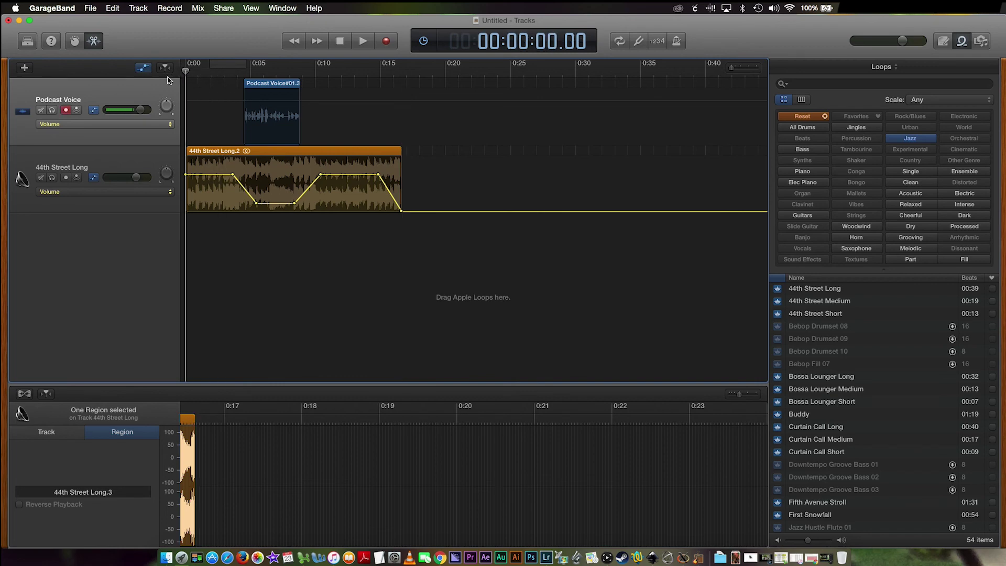
key("space")
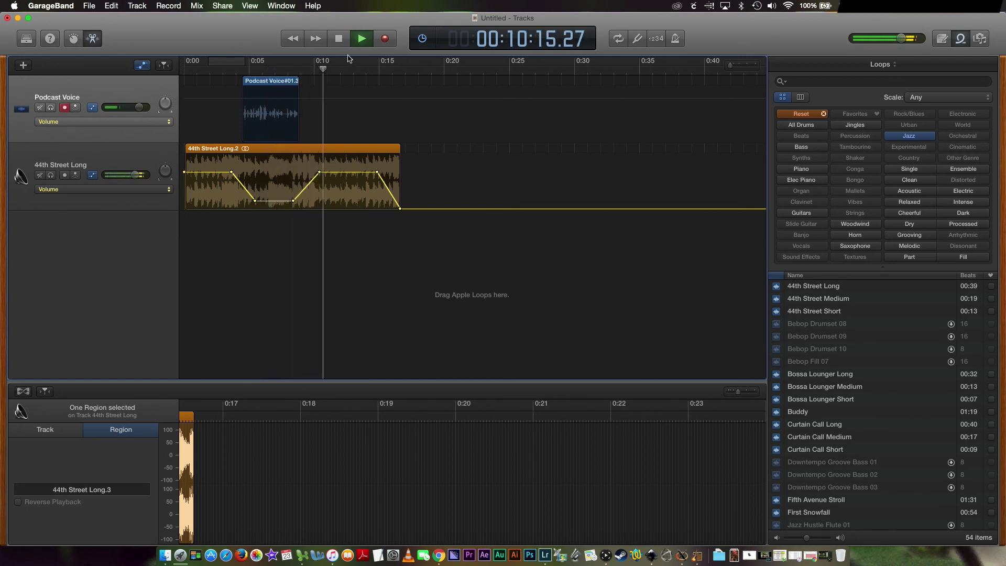
key("space")
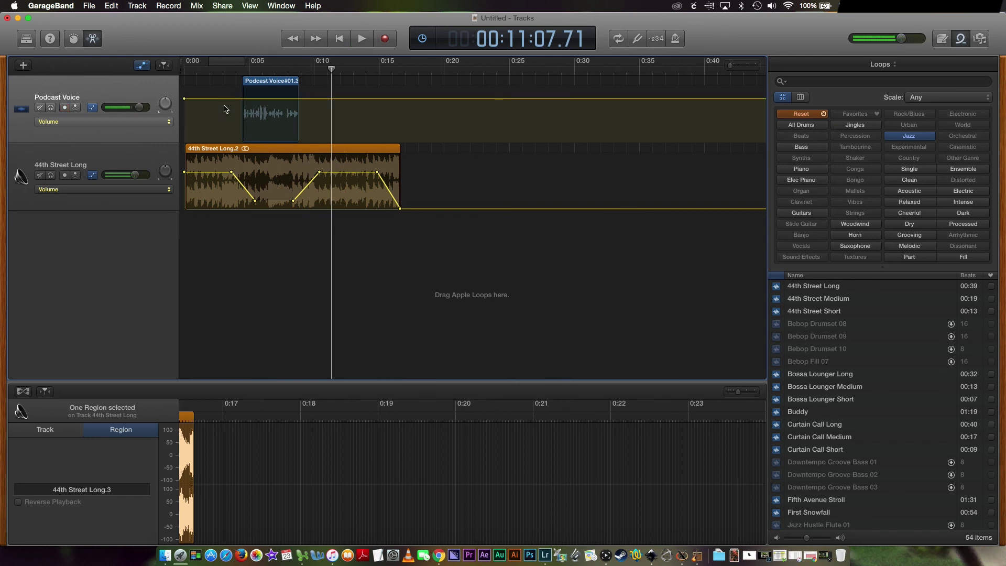
left_click(225, 105)
left_click_drag(225, 102, 225, 92)
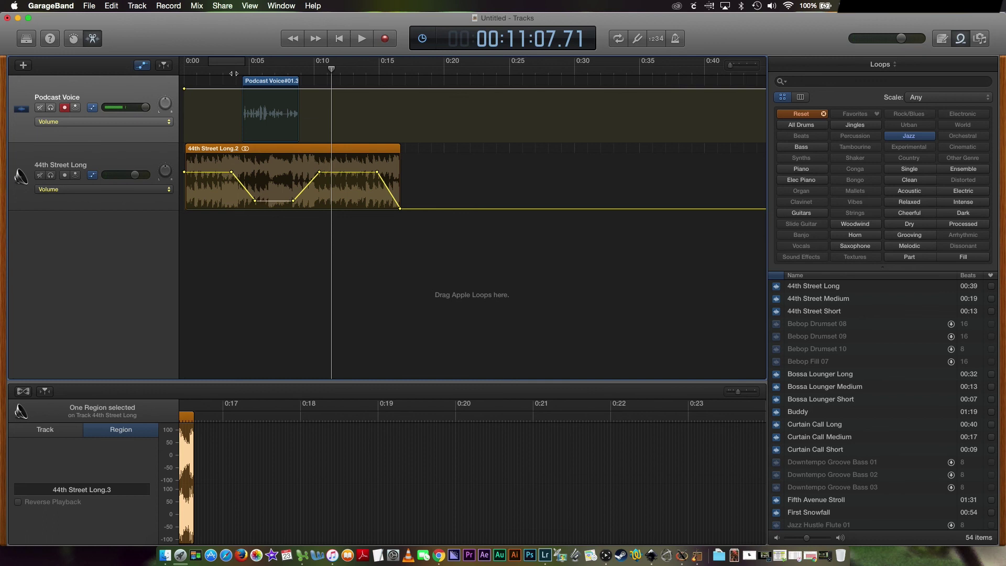
Set up Export Song to Disk as 'podcast' in MP3 at Medium Quality (128 kBit/s), then close it.
left_click(89, 6)
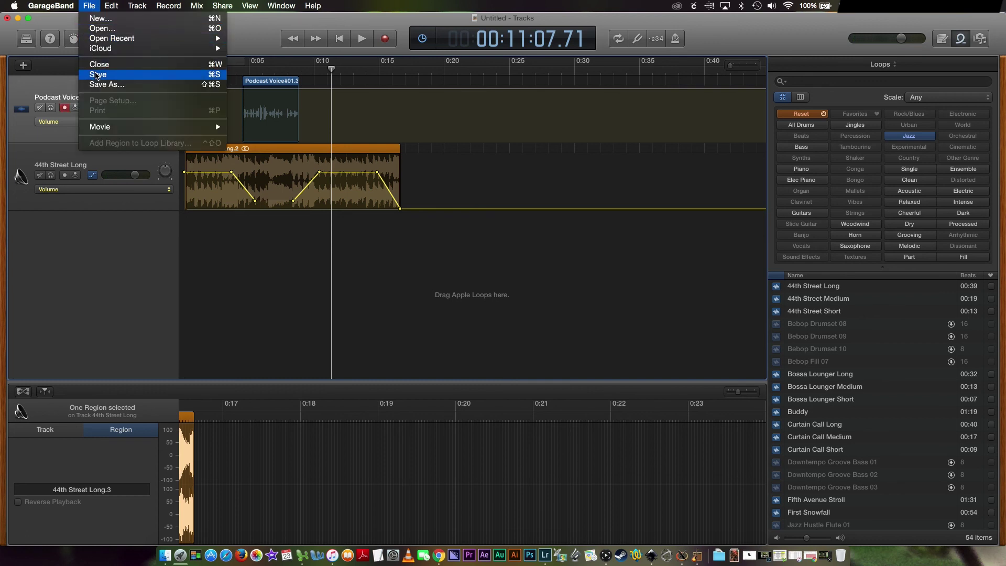
mouse_move(202, 3)
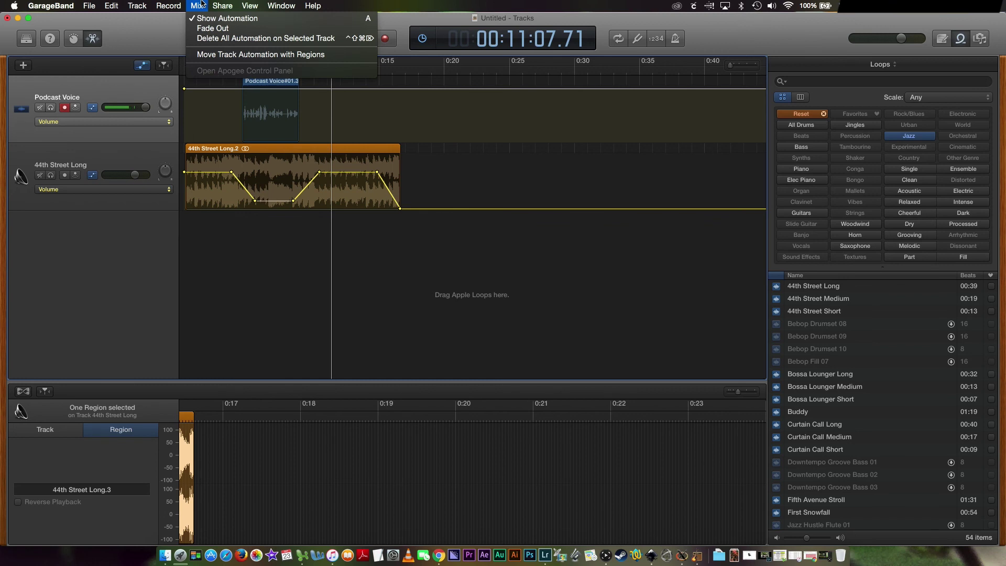
left_click(407, 3)
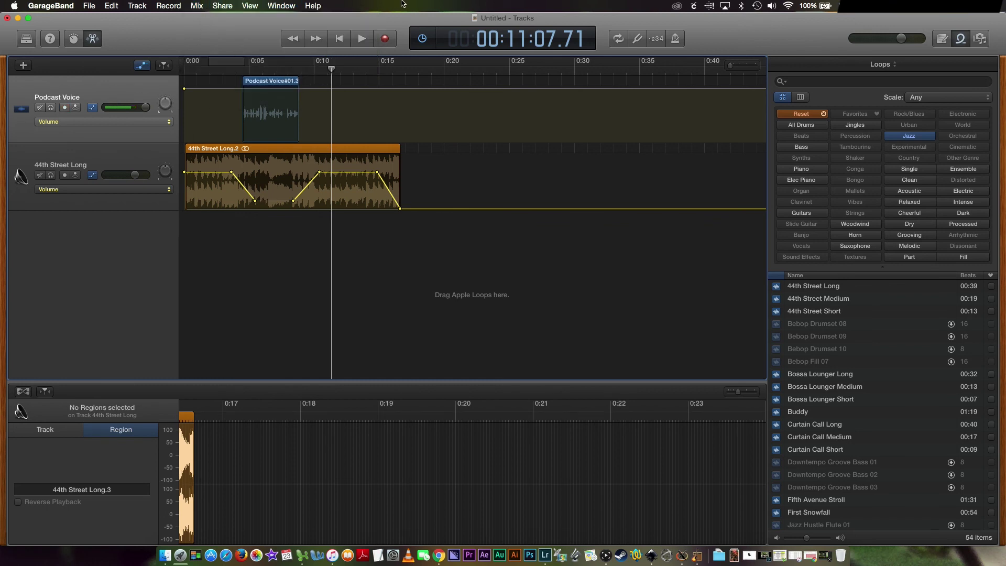
left_click(249, 5)
mouse_move(221, 5)
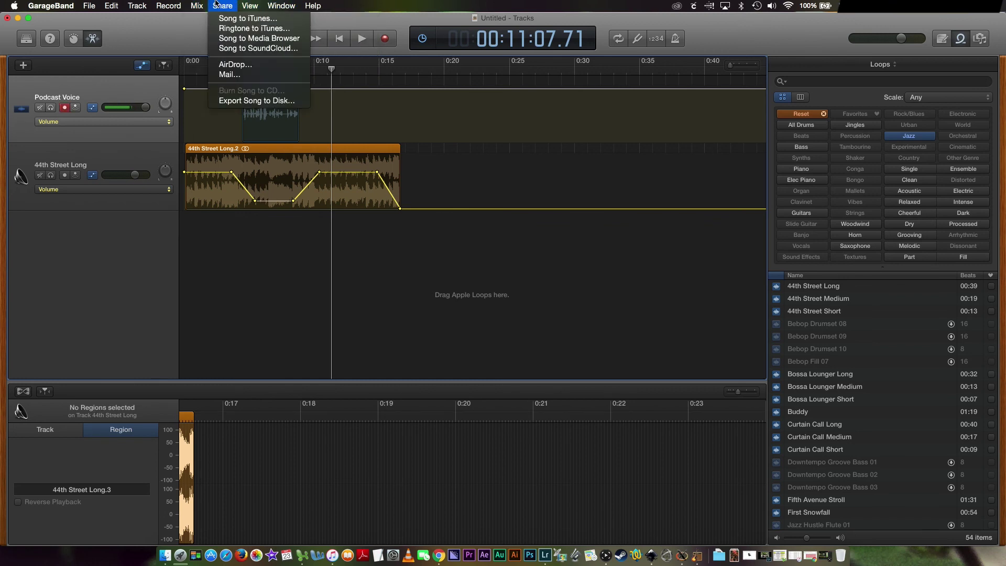
left_click(238, 101)
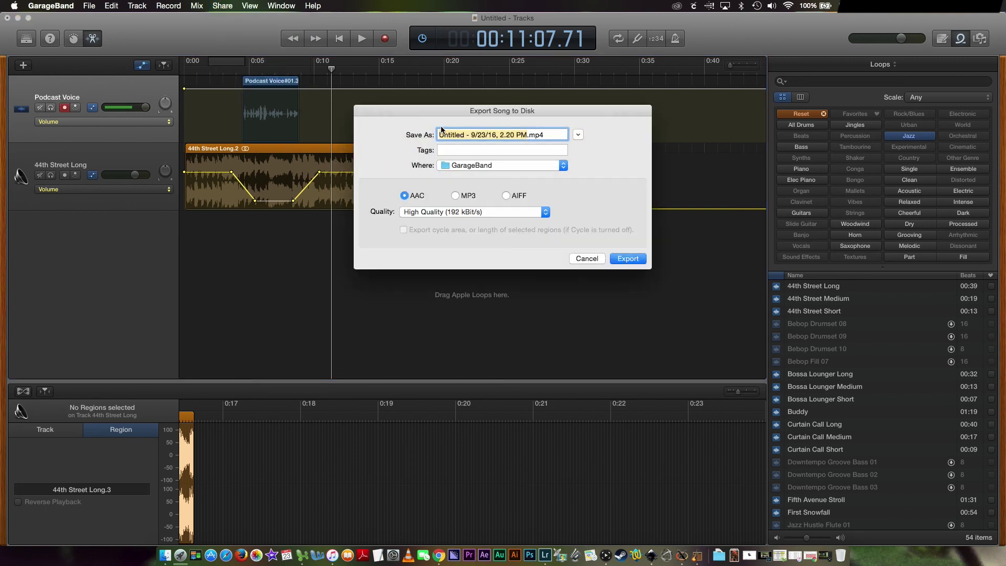
type("podcast")
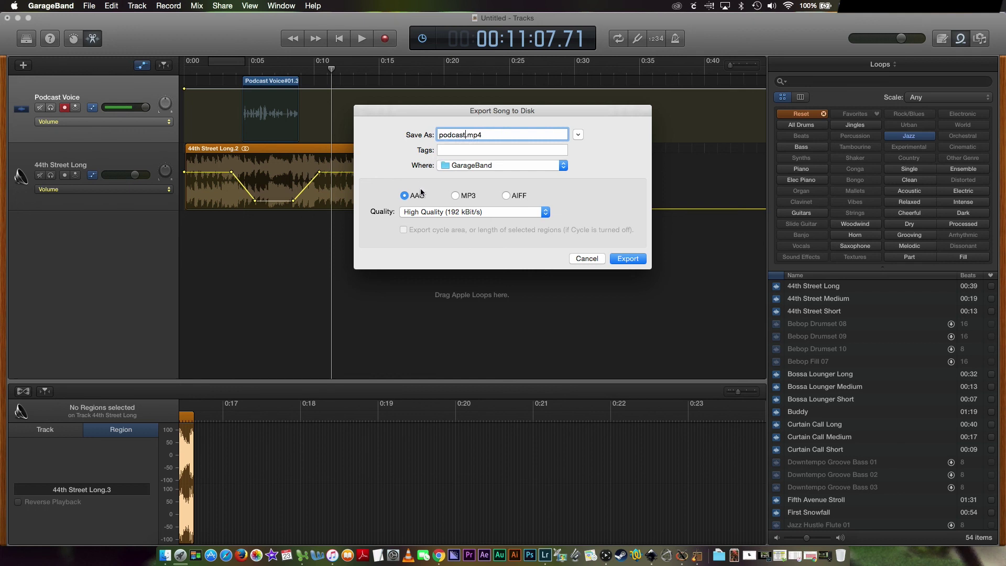
left_click(456, 195)
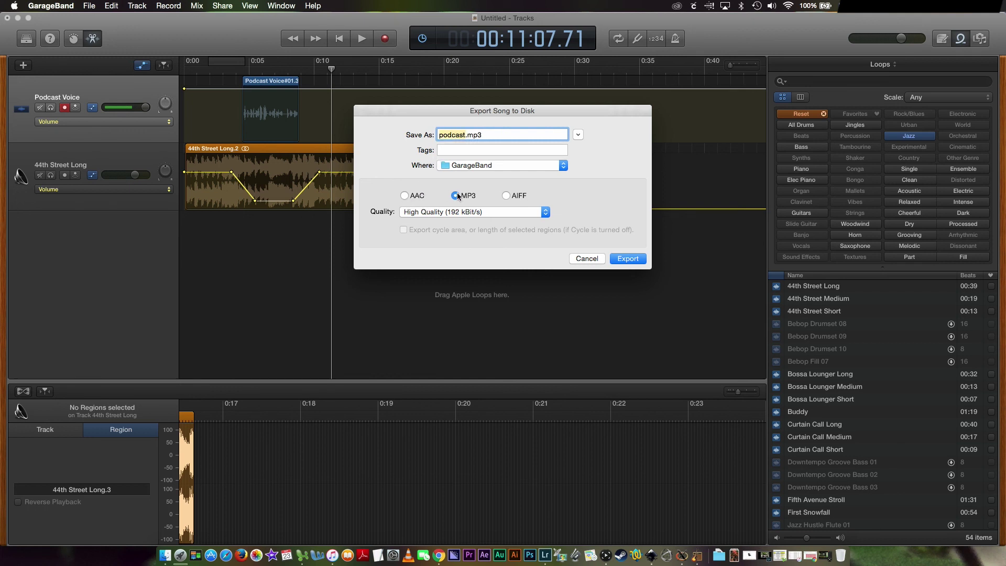
left_click(497, 215)
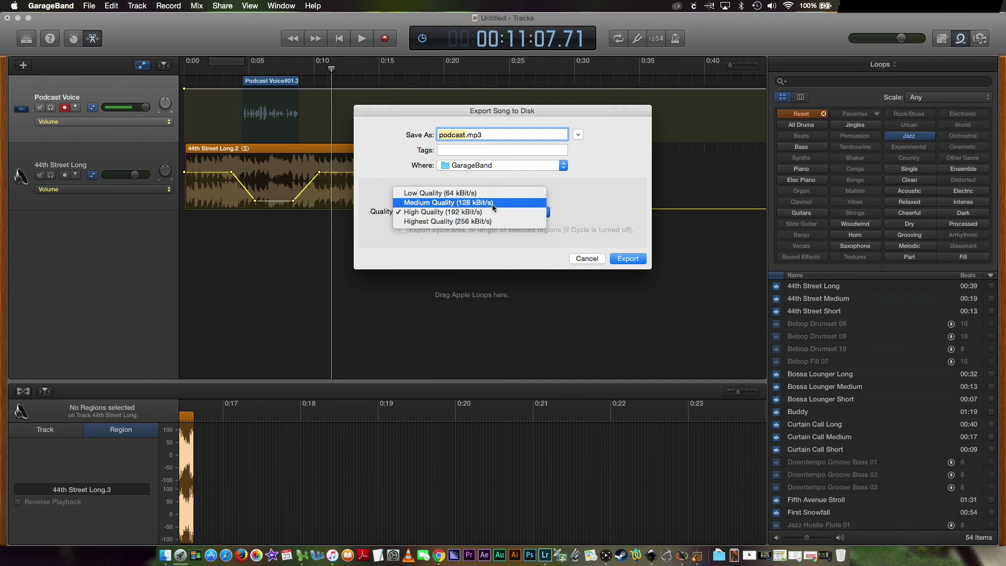
left_click(492, 203)
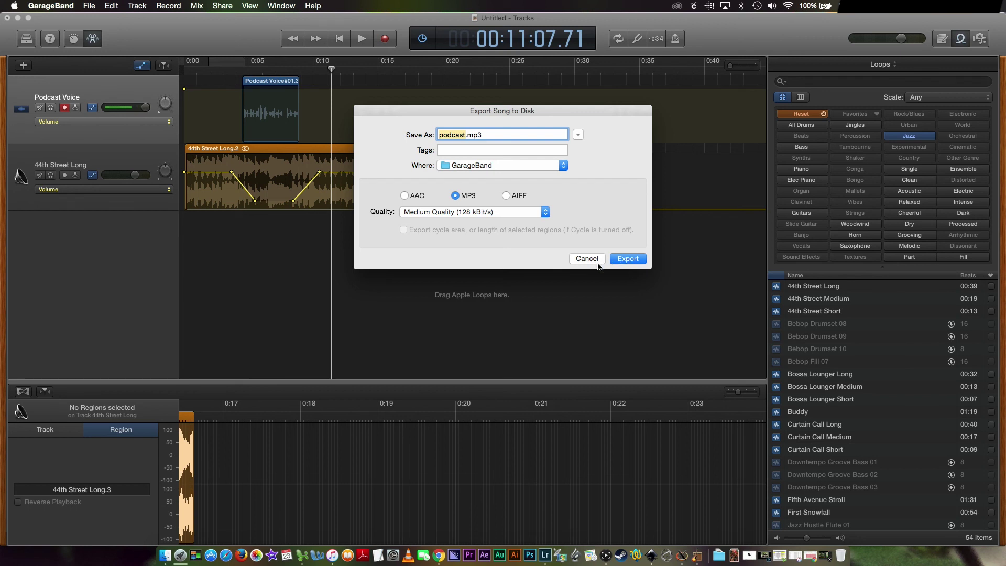
left_click(587, 259)
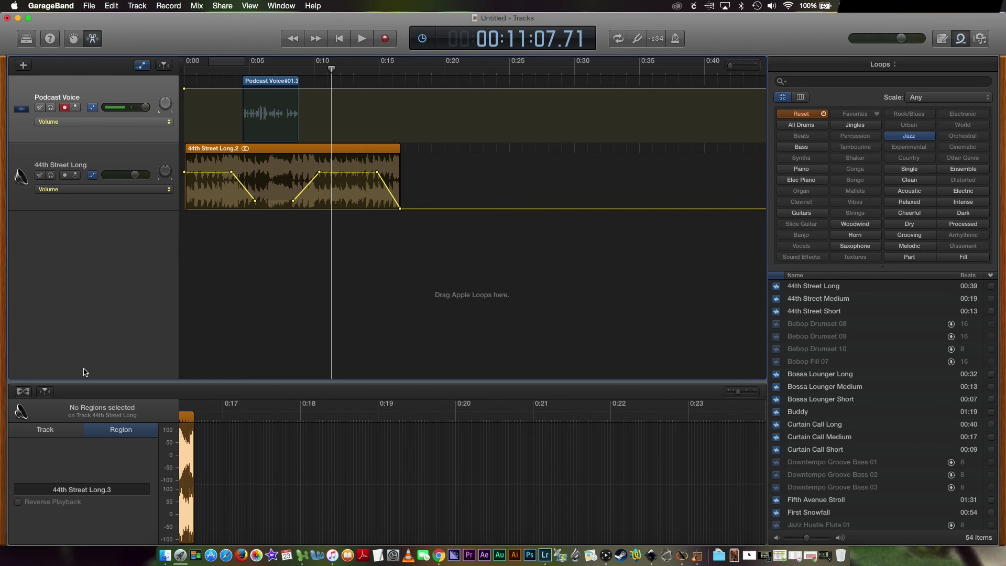
Open Smart Controls, glance at Master, then reselect Podcast Voice to show its compressor, EQ and sends.
left_click(73, 38)
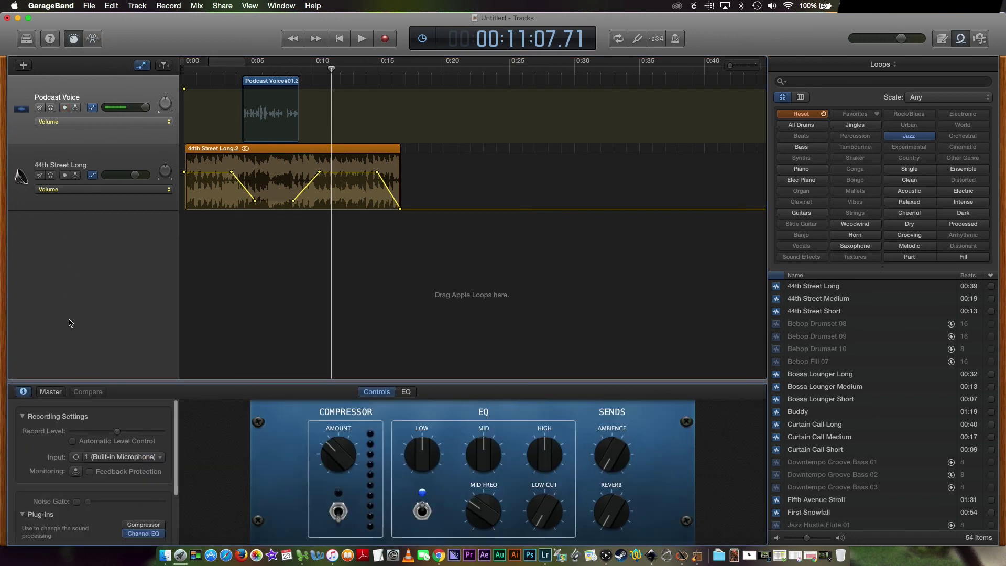
left_click(51, 393)
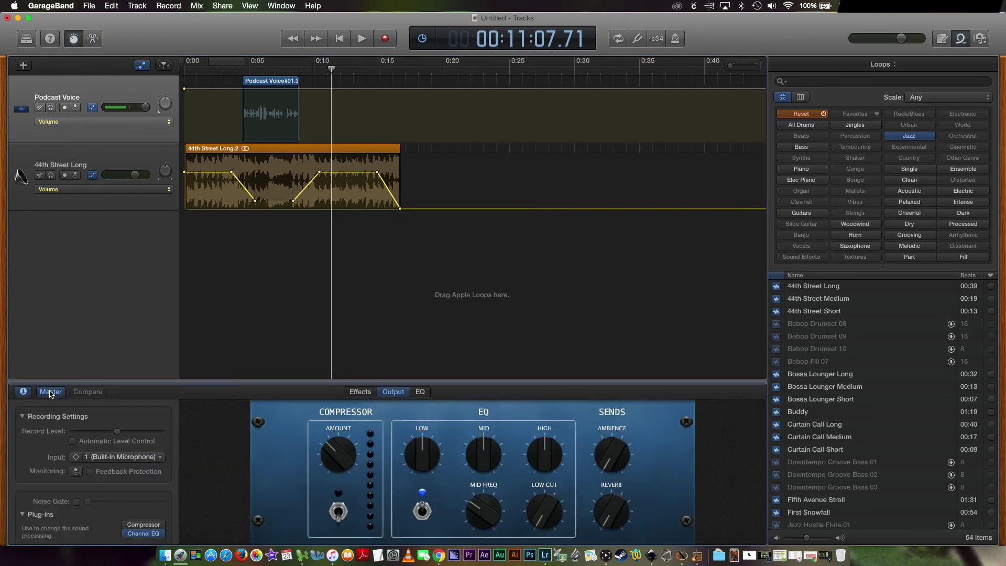
left_click(51, 392)
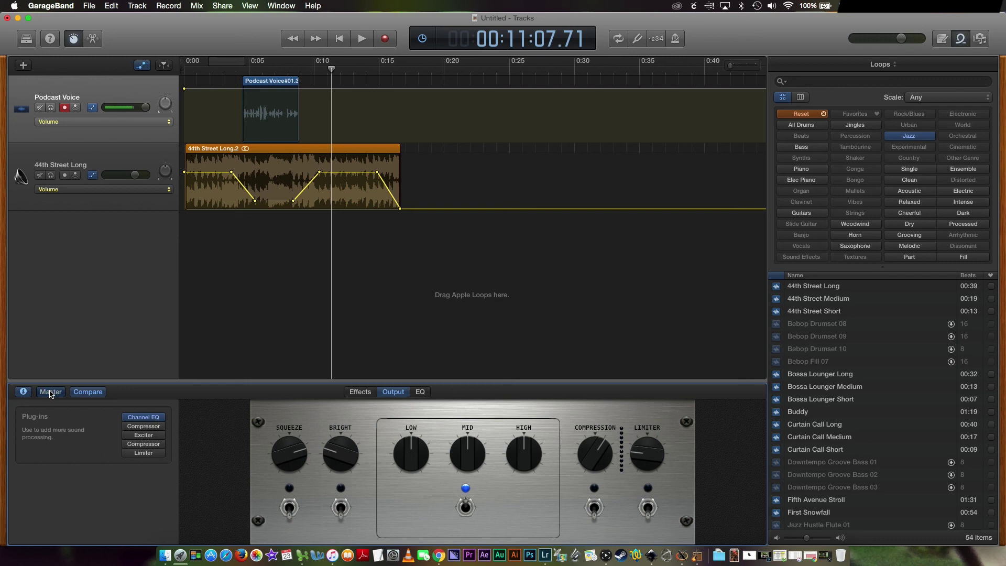
left_click(30, 204)
left_click(24, 129)
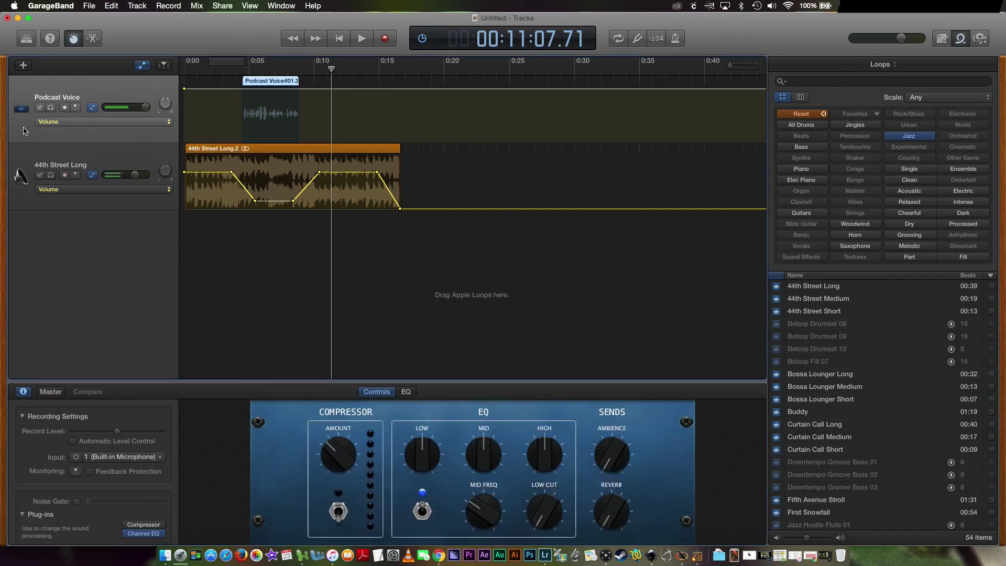